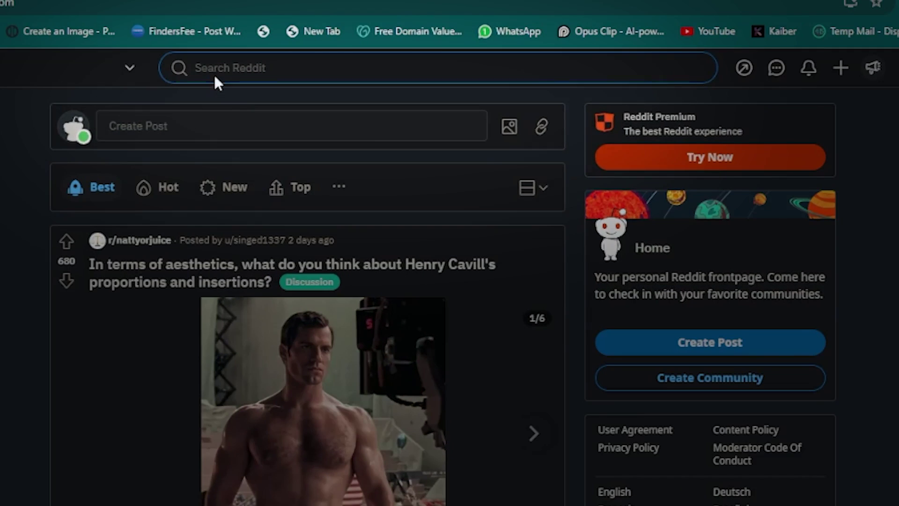
Step: Search Reddit for the r/confession community and go to it
left_click(281, 81)
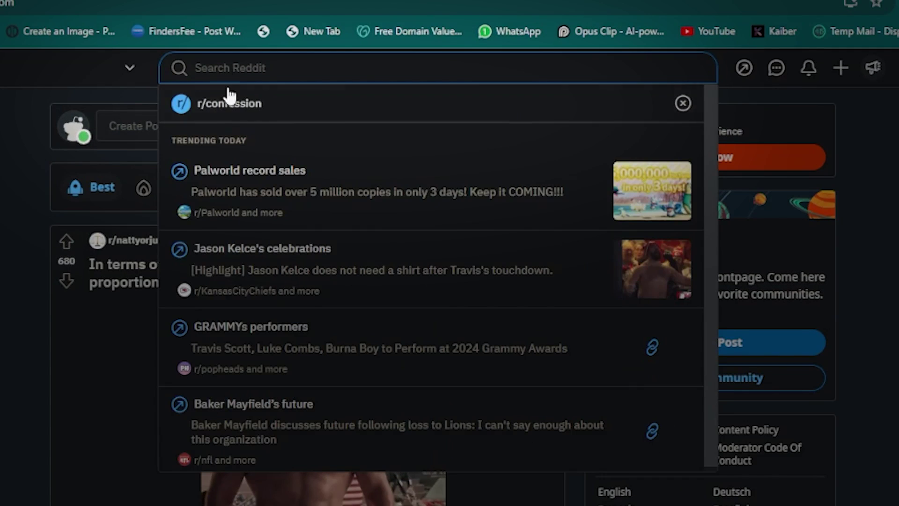
left_click(300, 116)
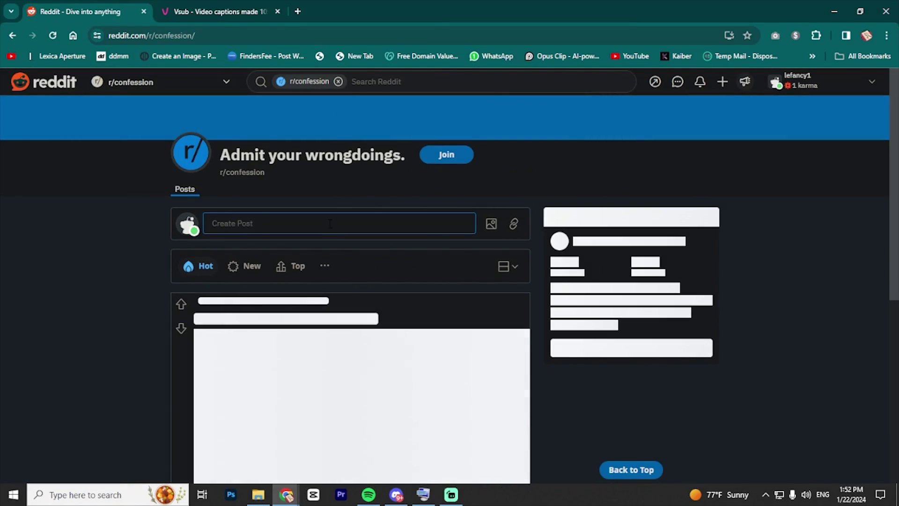
scroll(315, 325, "down", 3)
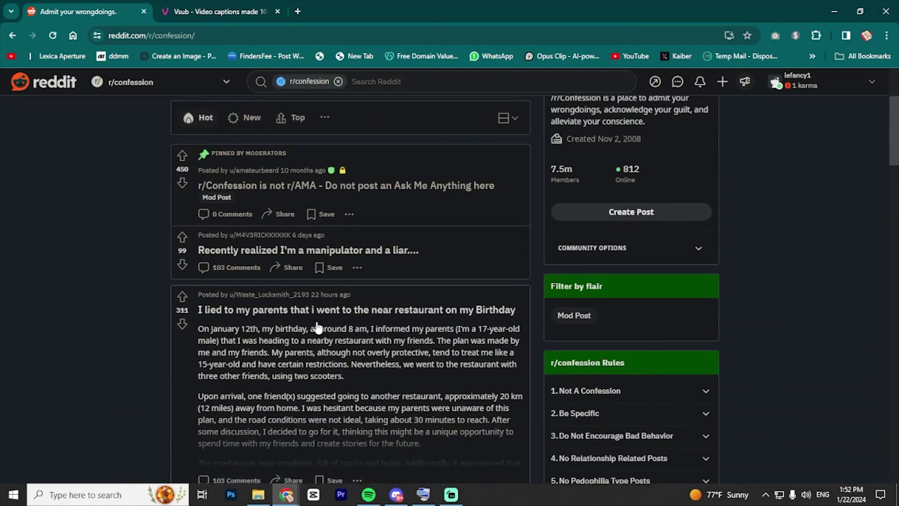
scroll(316, 327, "down", 9)
scroll(317, 326, "up", 8)
scroll(317, 327, "down", 8)
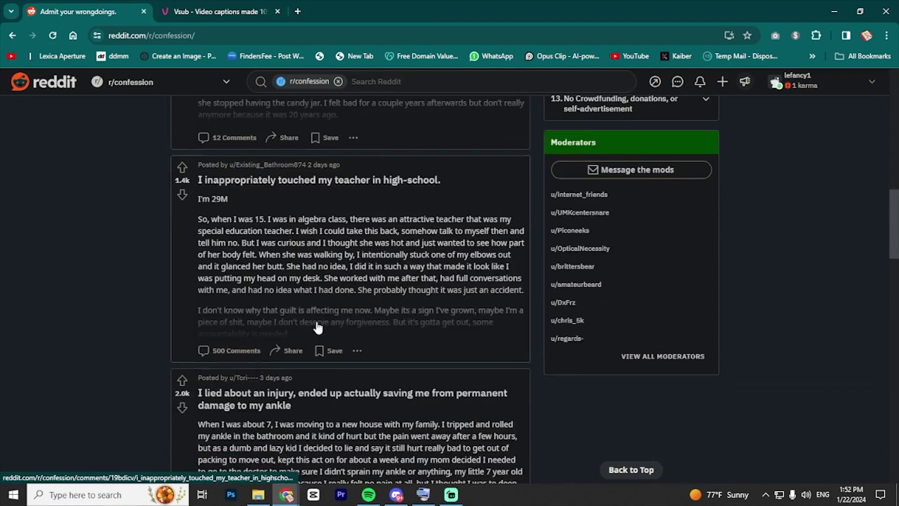
scroll(318, 328, "up", 12)
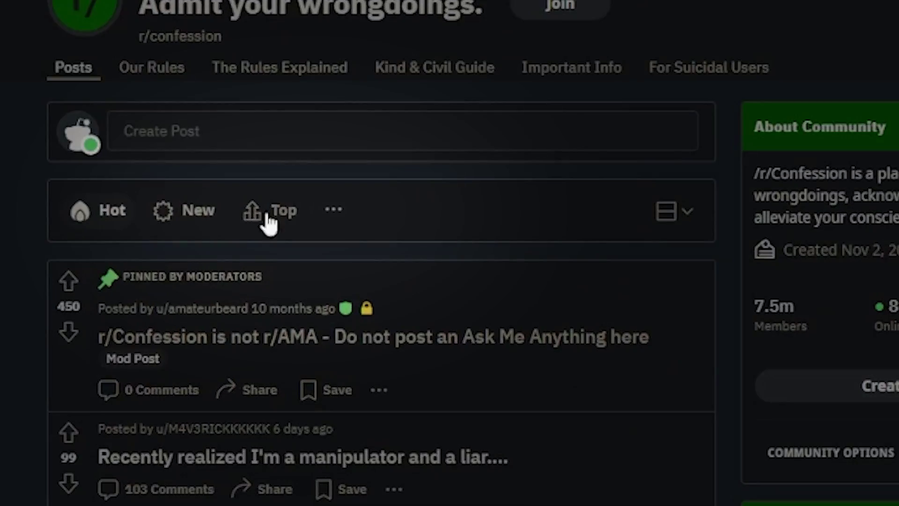
Step: Sort by Top, This Month, open the 'I forgot about my 1 month old sister' post, and select its URL
left_click(270, 211)
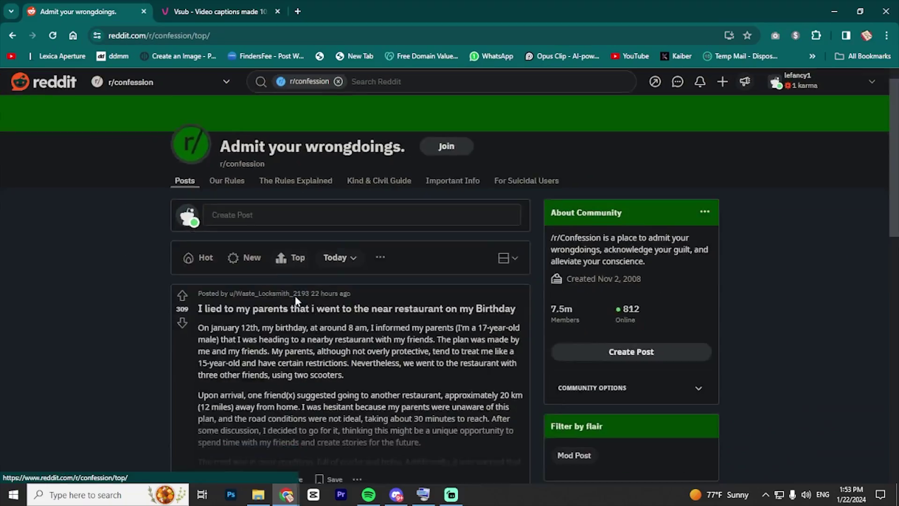
scroll(298, 299, "down", 5)
scroll(298, 300, "up", 5)
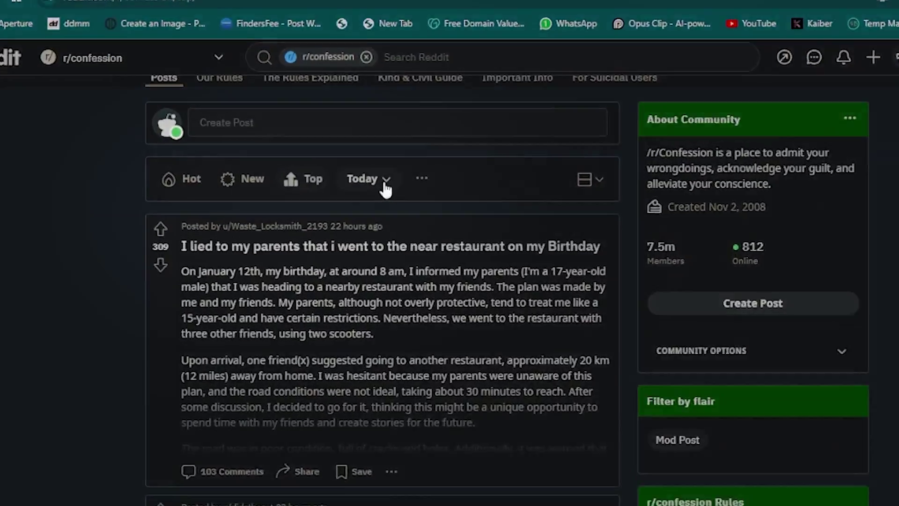
left_click(349, 178)
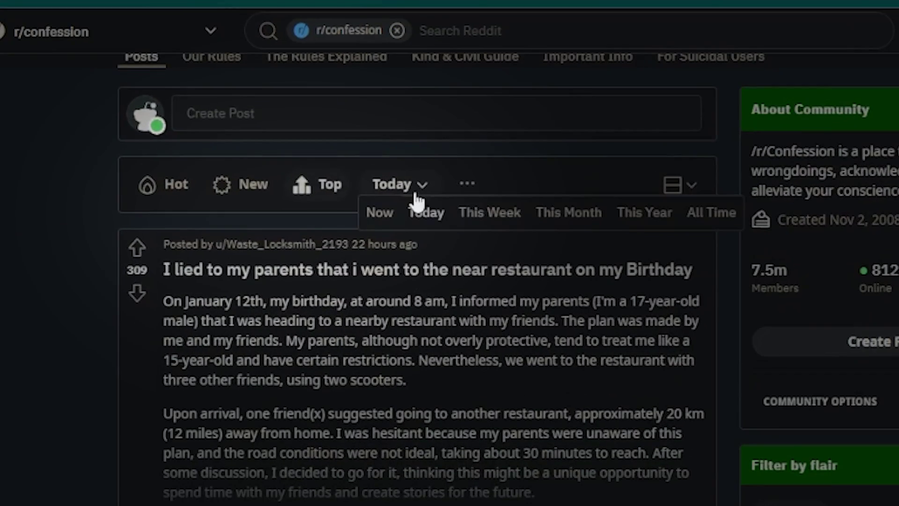
left_click(581, 216)
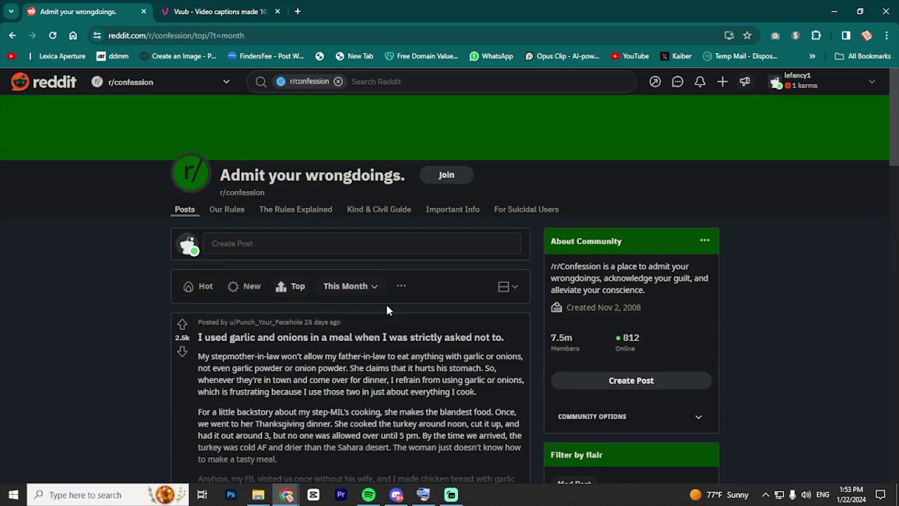
scroll(464, 213, "down", 3)
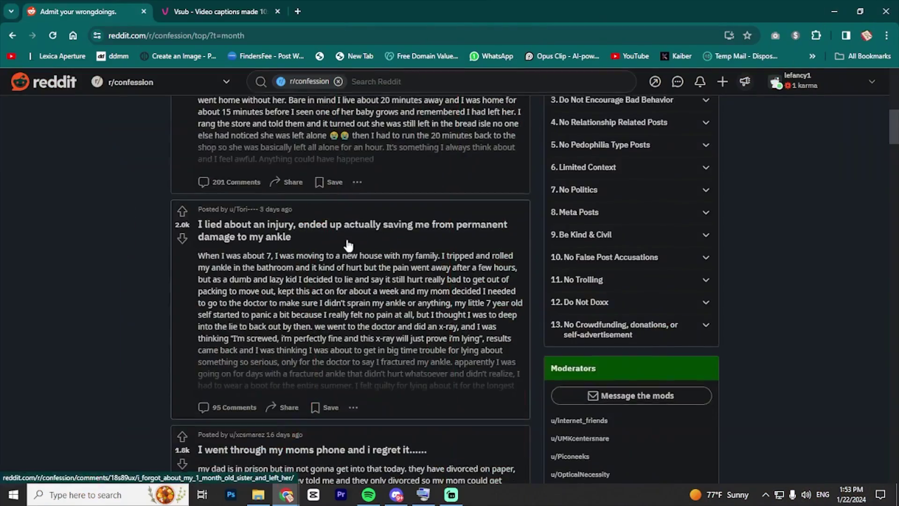
scroll(347, 242, "up", 3)
left_click(321, 206)
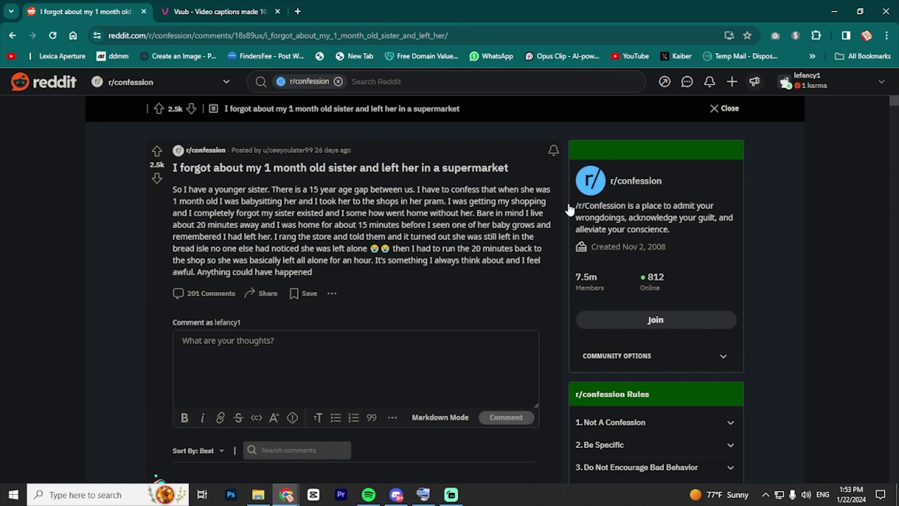
left_click(321, 37)
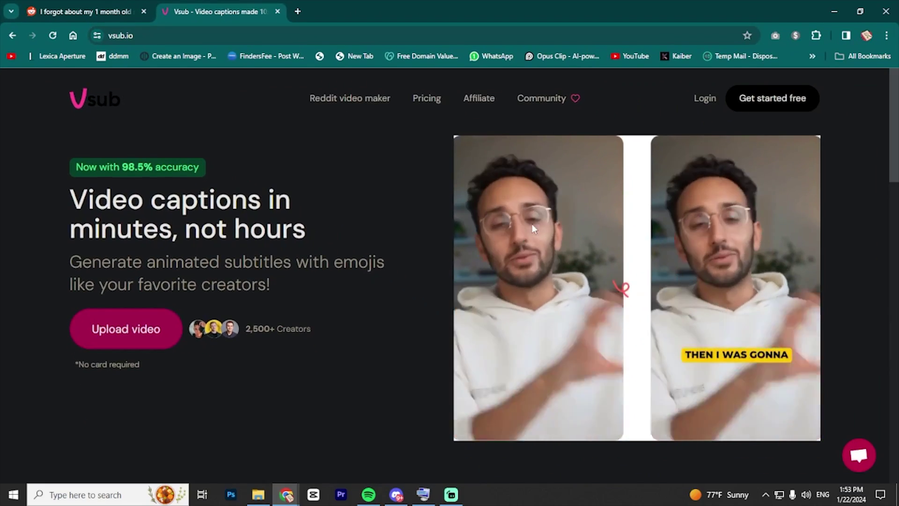
Step: Go from Vsub's homepage through the Reddit video maker page into the My Files workspace
scroll(389, 346, "down", 1)
scroll(328, 201, "down", 5)
scroll(329, 200, "up", 6)
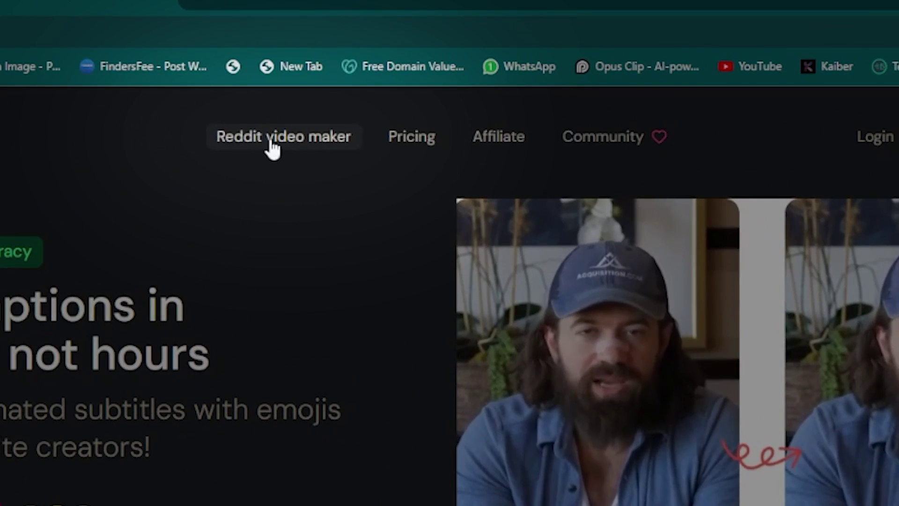
left_click(333, 108)
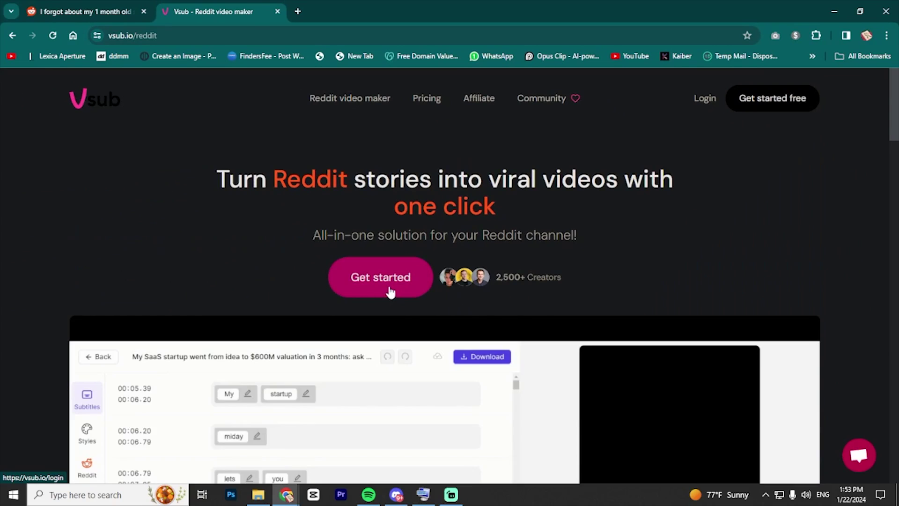
left_click(391, 290)
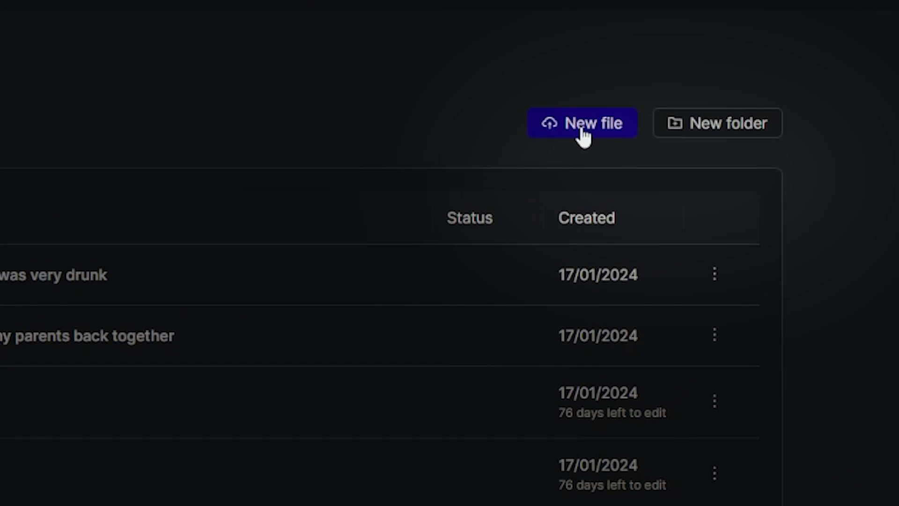
Step: Create a new Reddit file from the pasted forgotten-sister post link and generate it with Apply magic
left_click(583, 134)
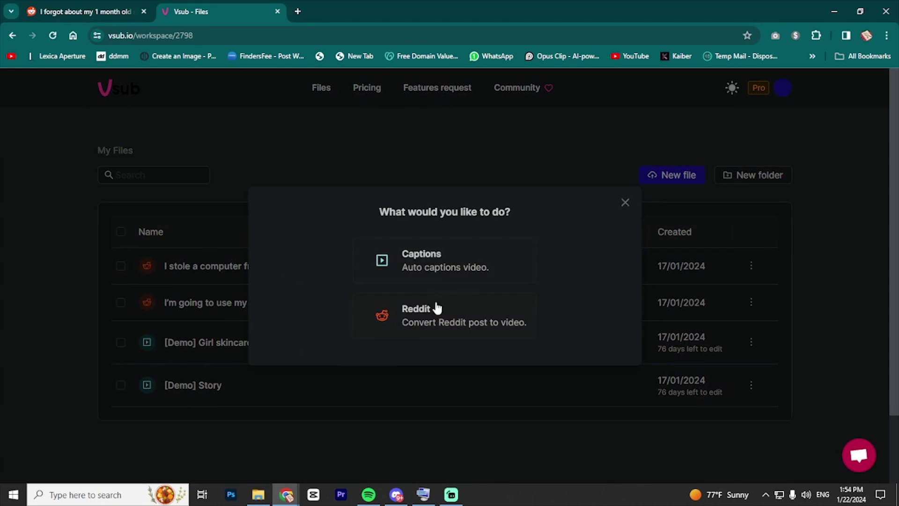
left_click(415, 321)
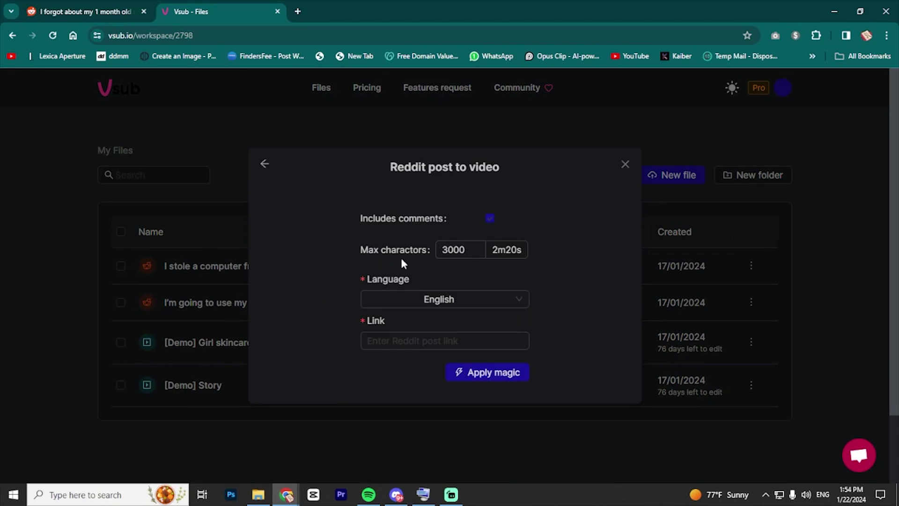
scroll(420, 261, "down", 1)
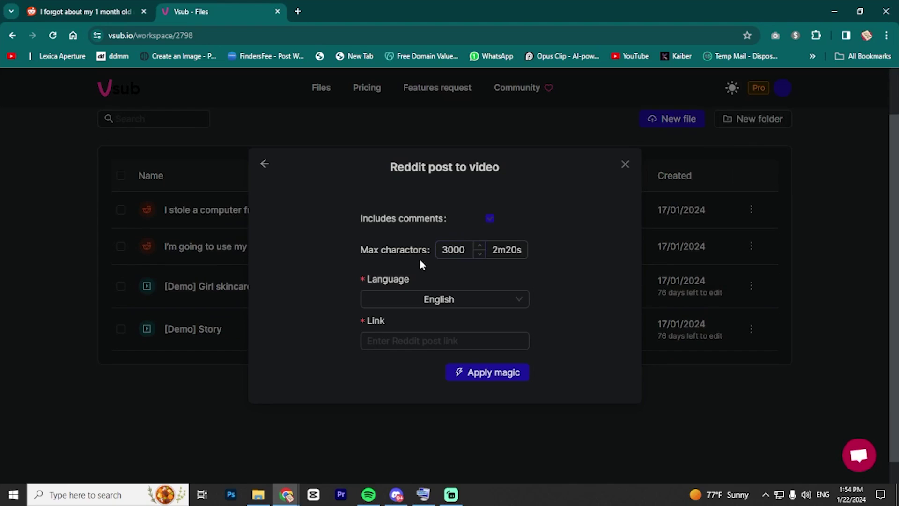
left_click(435, 341)
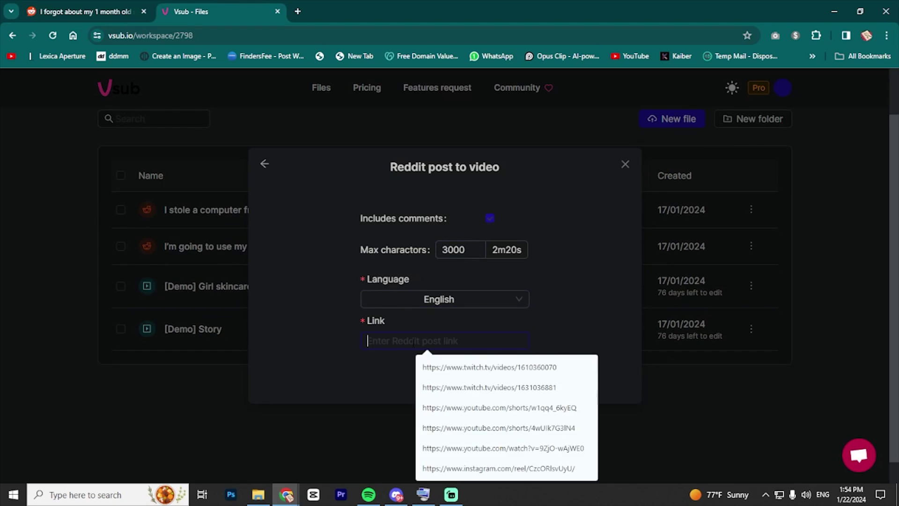
key("ctrl+v")
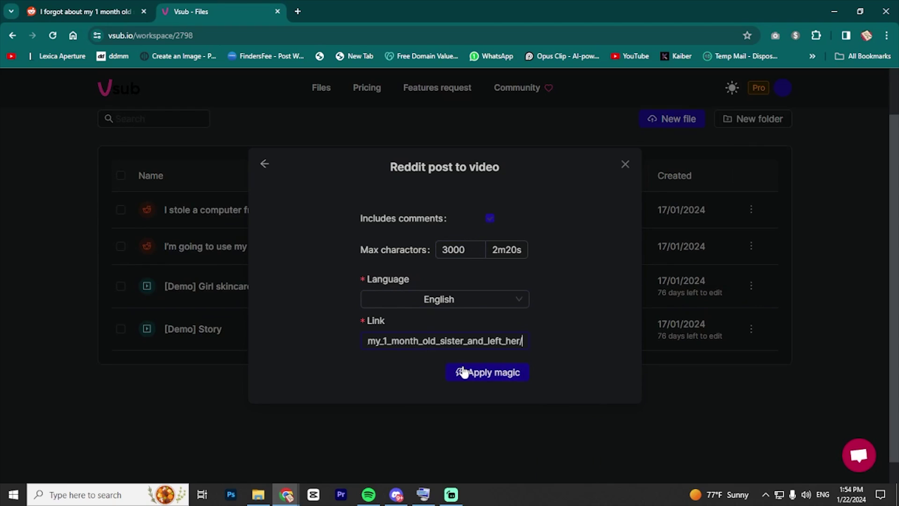
left_click(464, 372)
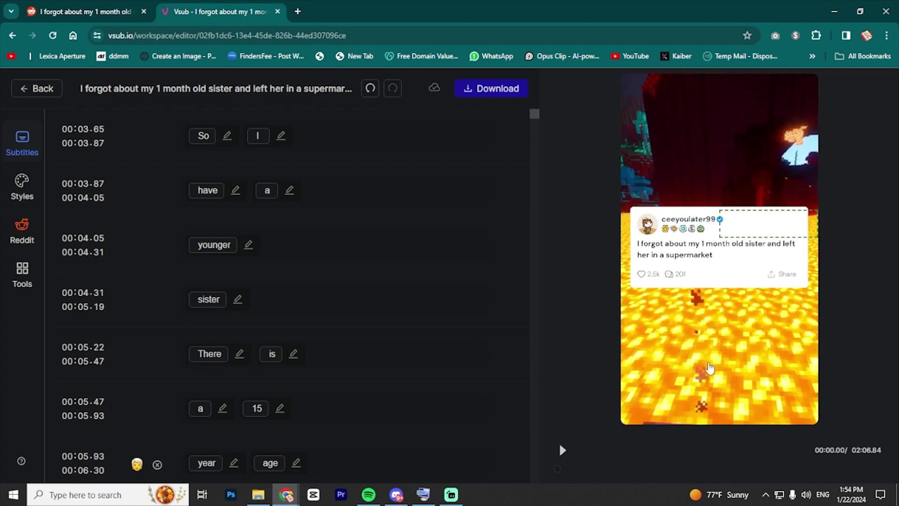
Step: Play and restart the preview, browse the subtitle list, and select the first caption word 'So'
left_click(562, 452)
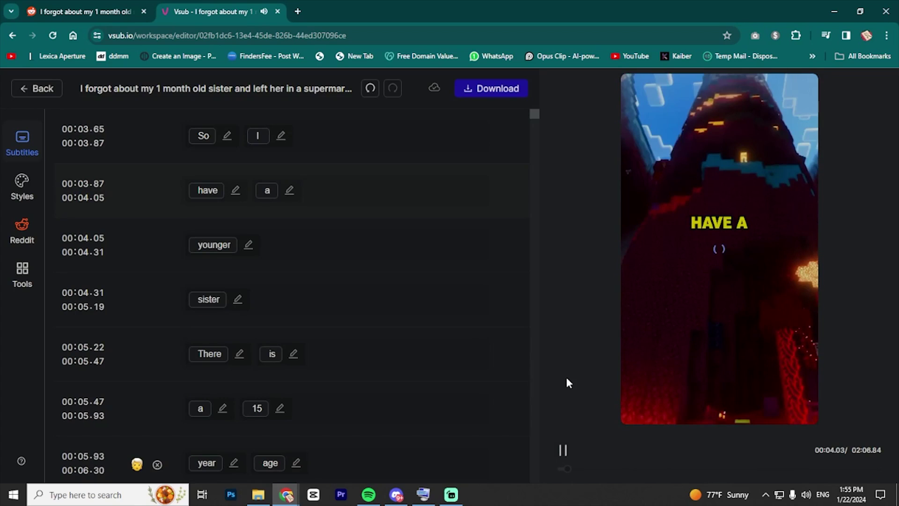
left_click(550, 470)
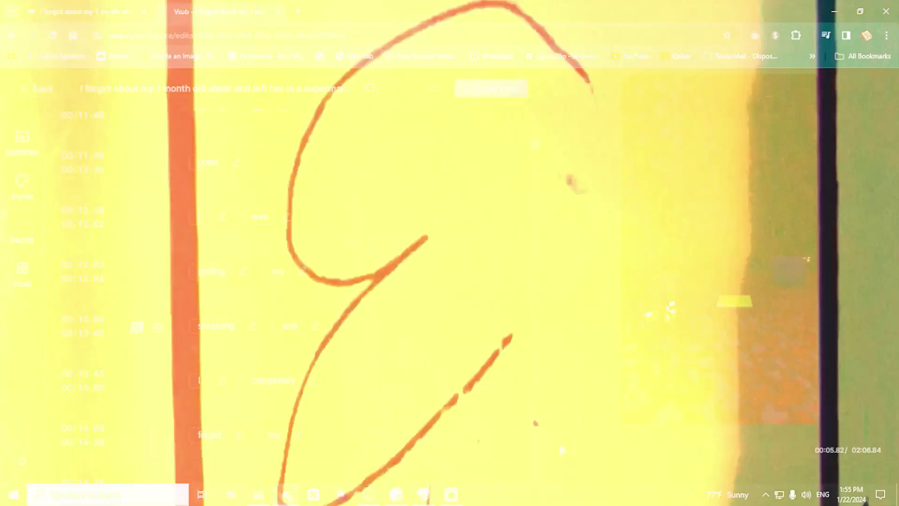
scroll(165, 233, "up", 15)
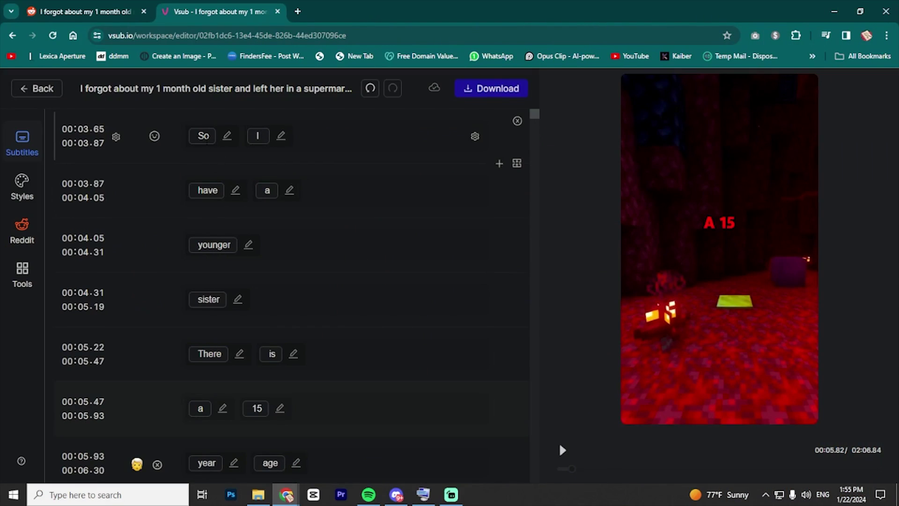
scroll(225, 197, "down", 2)
scroll(232, 207, "up", 2)
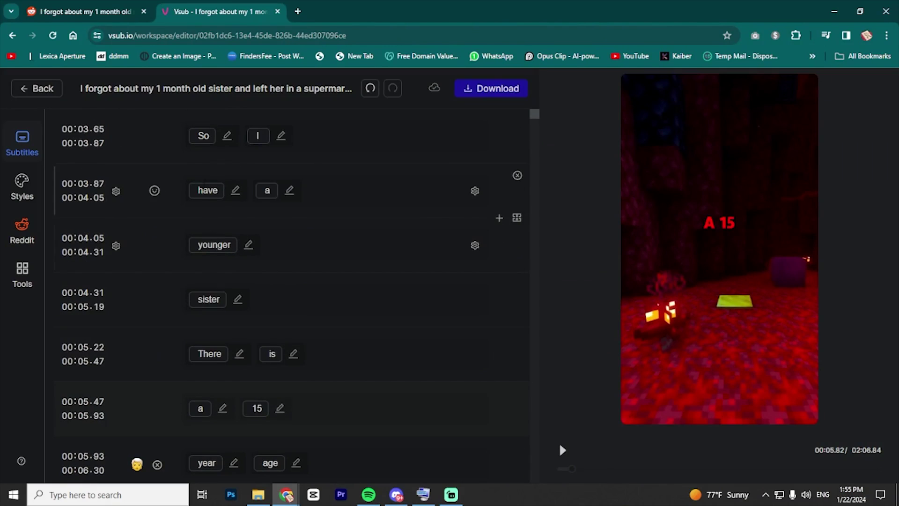
double_click(203, 136)
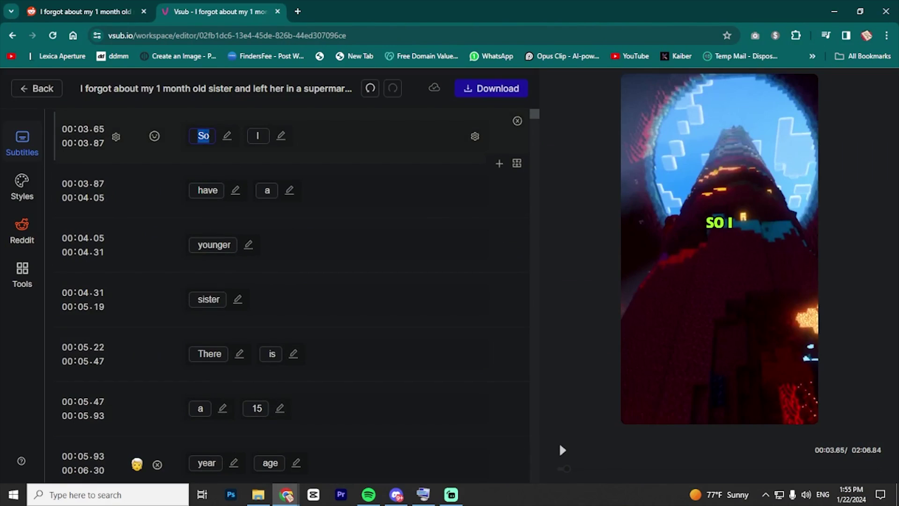
Step: Edit the first caption word, then play the preview to the SISTER caption
type("SoI")
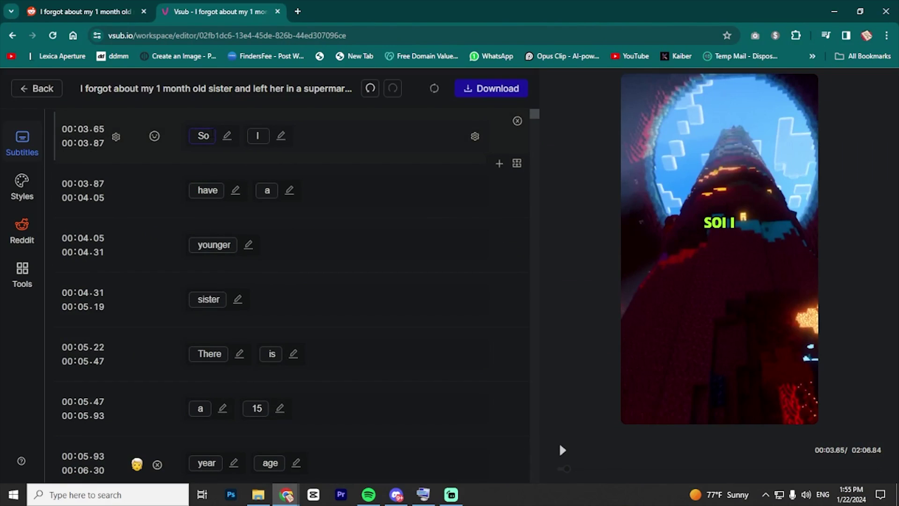
key("BackSpace")
key("BackSpace")
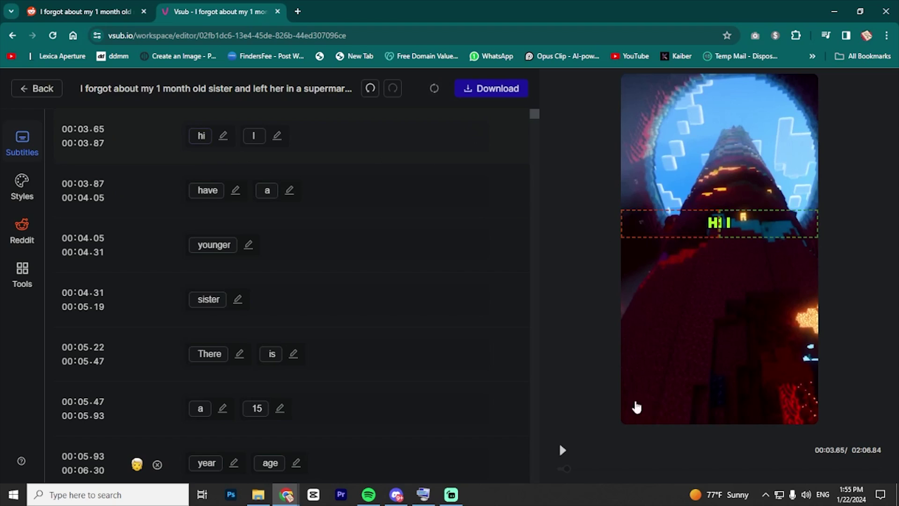
left_click(565, 456)
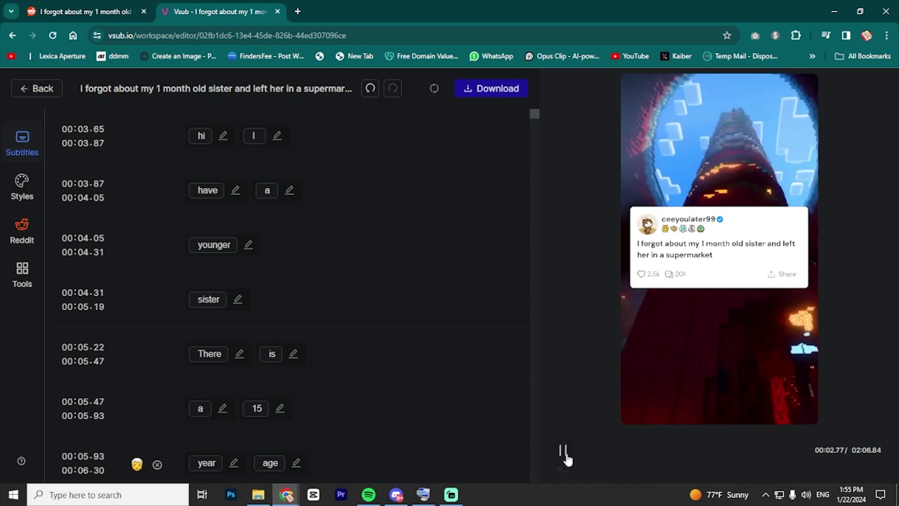
left_click(564, 455)
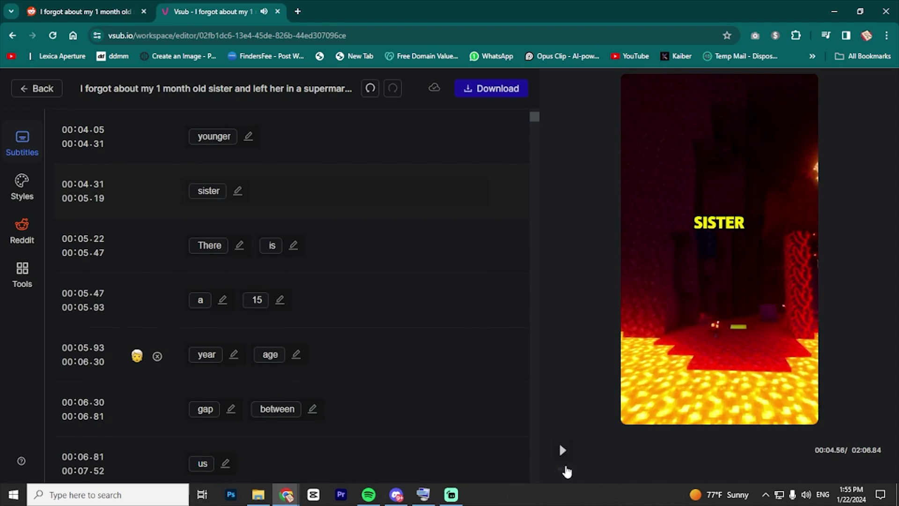
Step: Move the word 'sister' onto the start of the 'There is' caption line
left_click(238, 197)
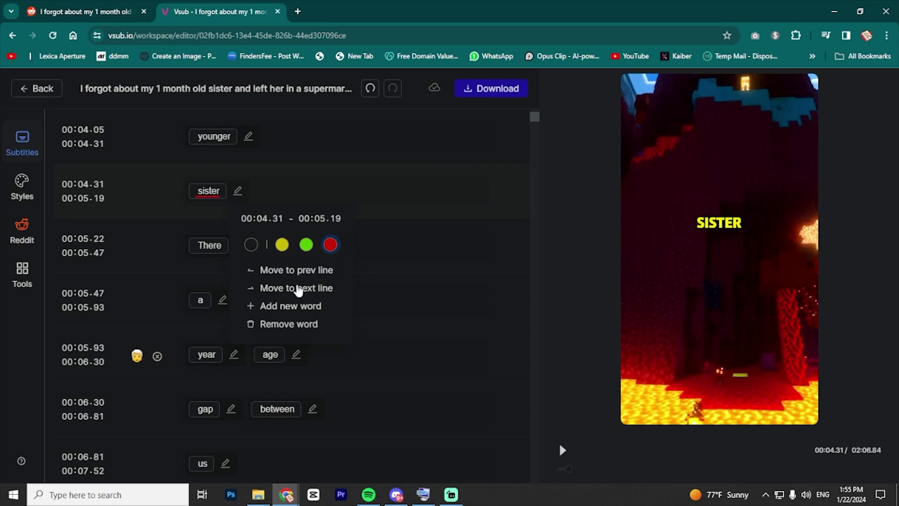
left_click(313, 271)
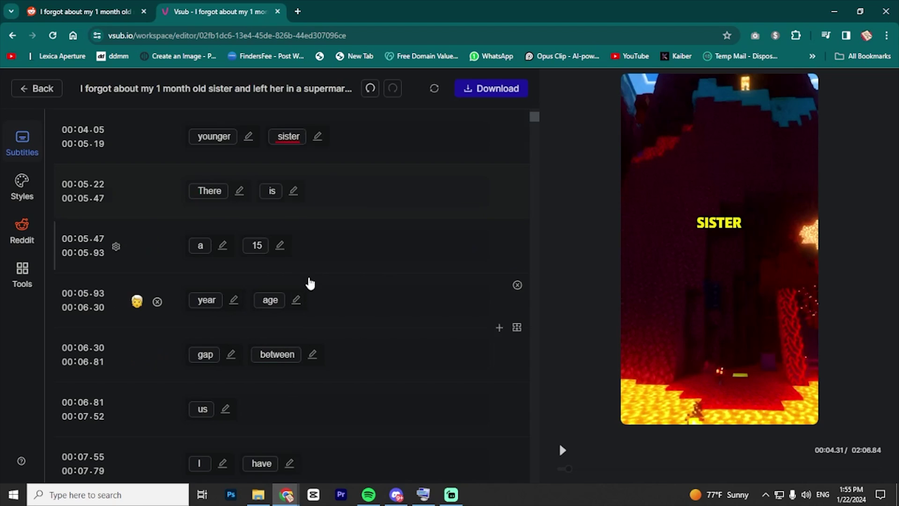
scroll(279, 163, "up", 2)
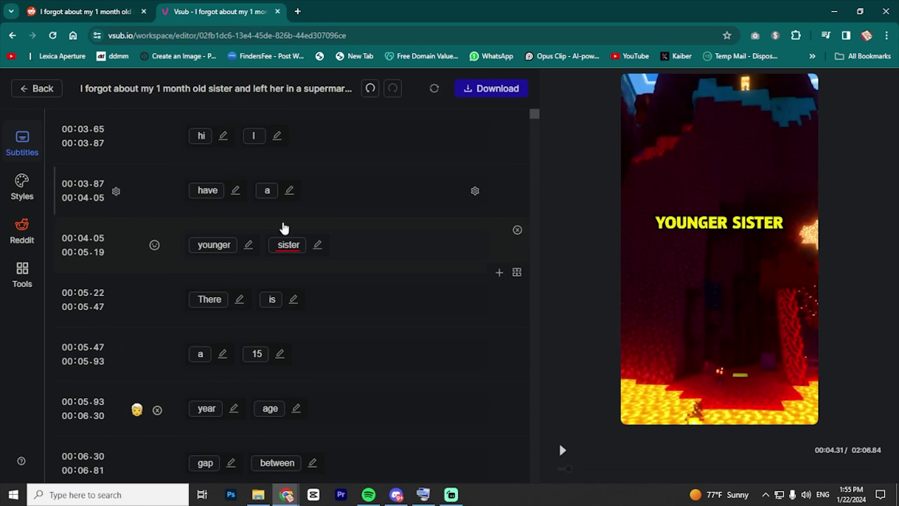
left_click(319, 246)
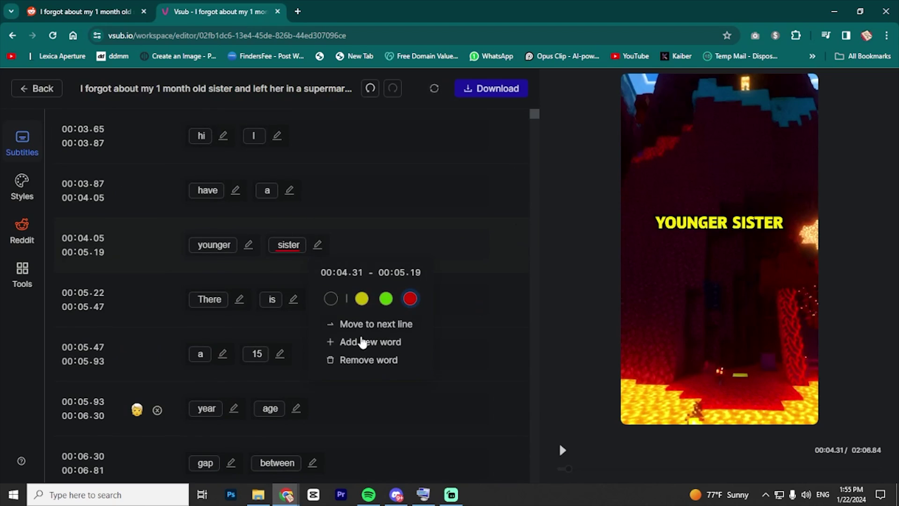
left_click(382, 327)
scroll(301, 319, "down", 3)
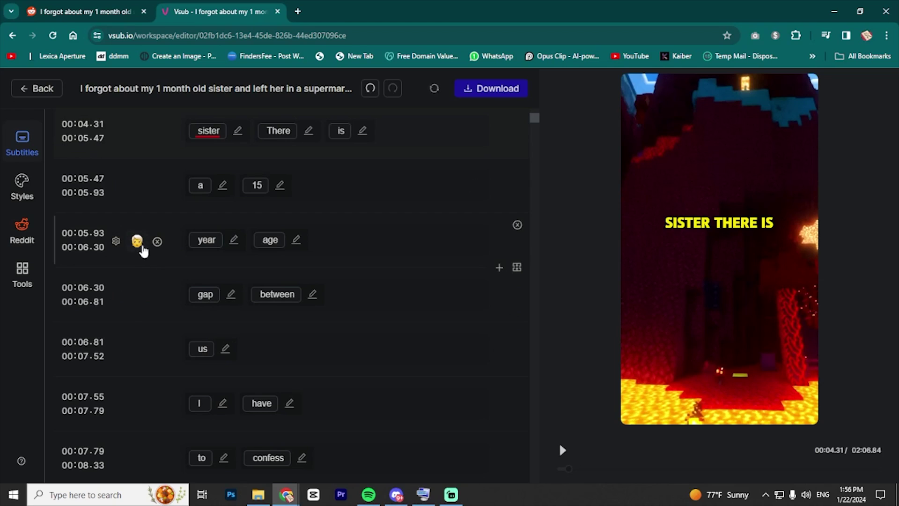
Step: Add a tongue-out emoji to the year age caption line
left_click(137, 241)
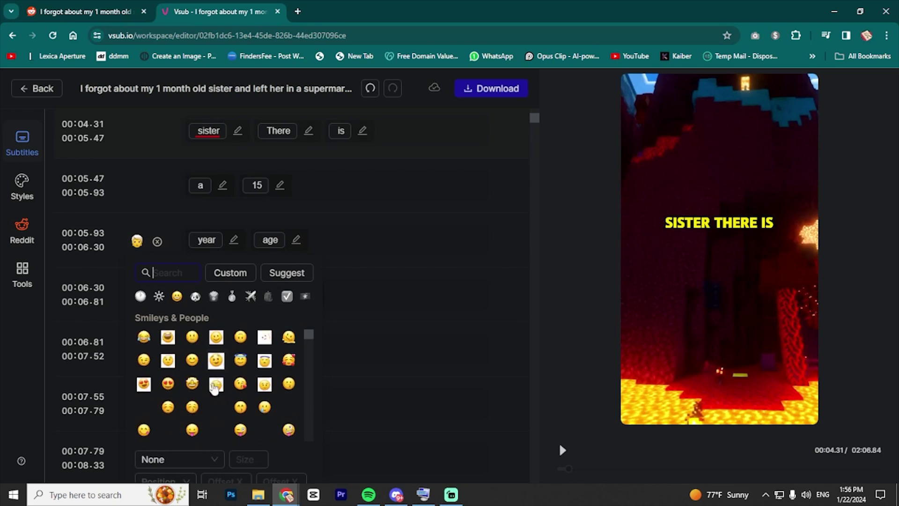
scroll(216, 387, "down", 1)
left_click(193, 380)
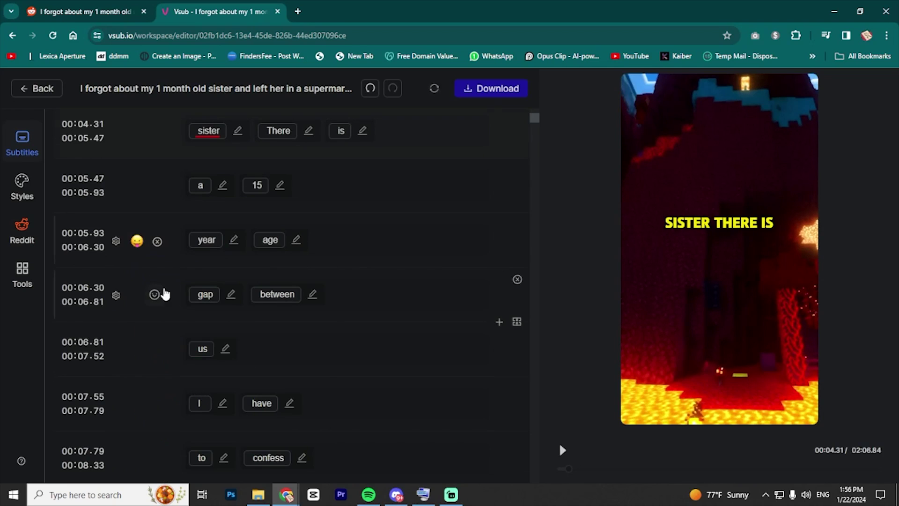
scroll(318, 285, "down", 8)
scroll(318, 285, "down", 1)
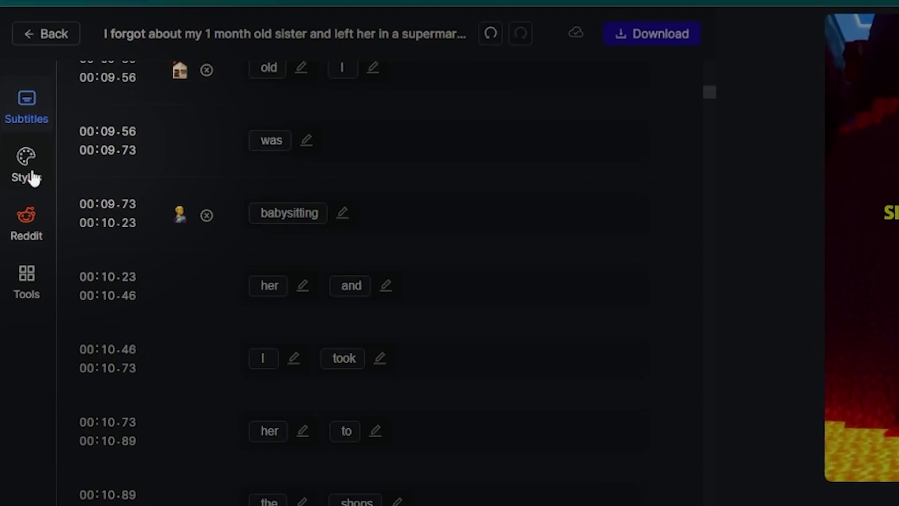
left_click(40, 160)
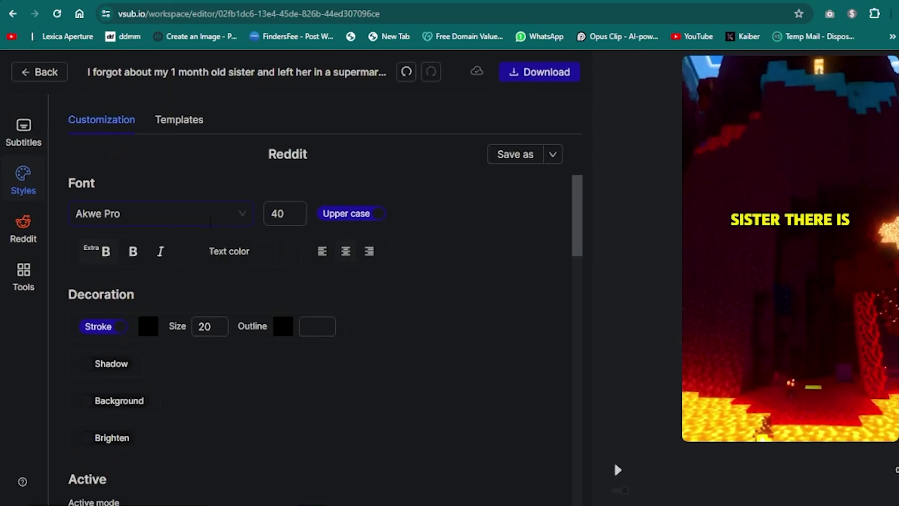
Step: Change the caption font to Komika
left_click(314, 205)
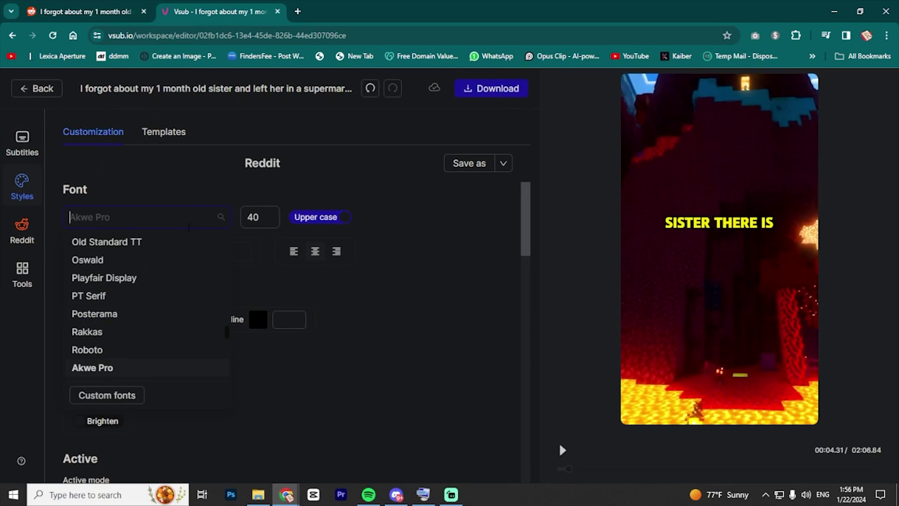
scroll(161, 322, "down", 2)
scroll(160, 321, "up", 3)
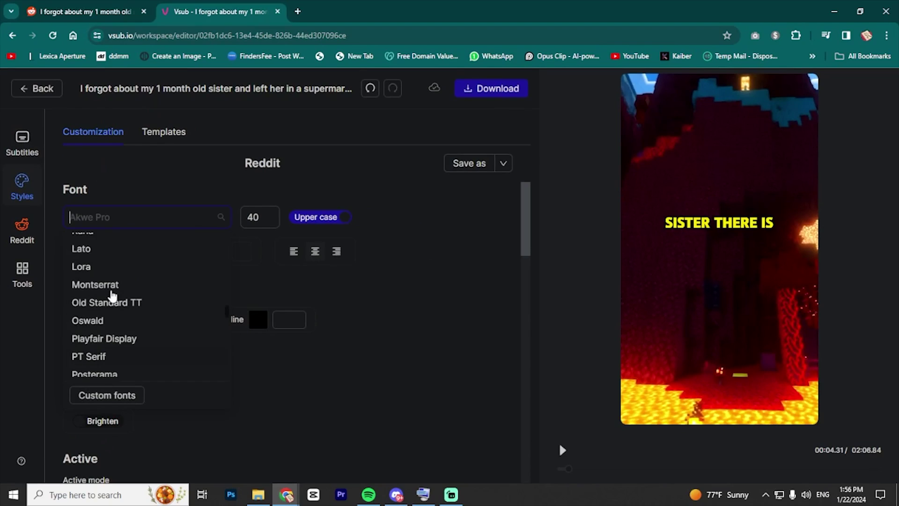
scroll(112, 295, "up", 2)
scroll(117, 311, "up", 1)
left_click(120, 321)
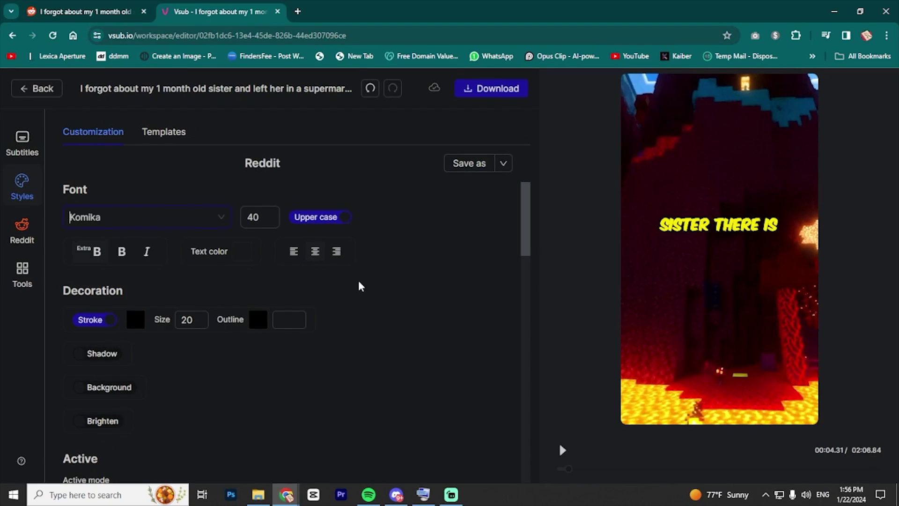
scroll(361, 285, "down", 1)
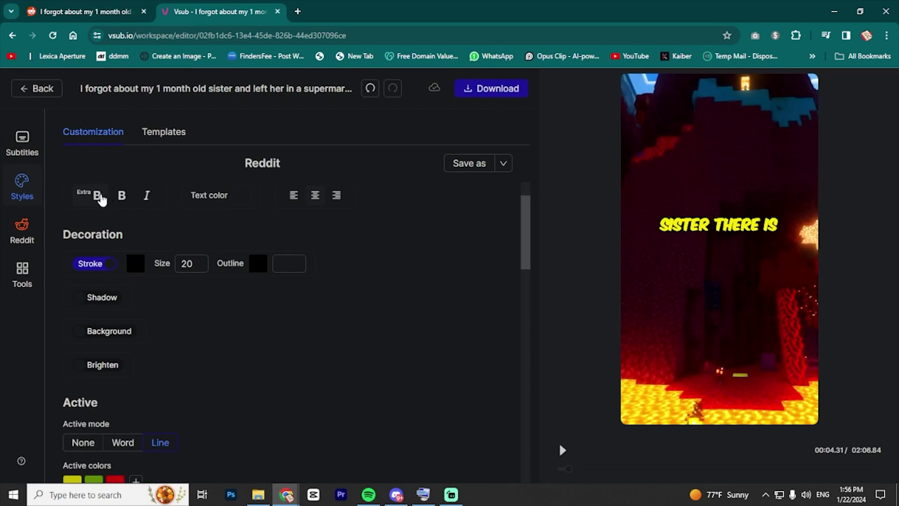
Step: Set the caption text colour to cyan at 56% opacity
left_click(150, 200)
scroll(265, 259, "up", 1)
left_click(241, 251)
left_click_drag(355, 291, 391, 284)
left_click(360, 339)
left_click_drag(337, 385, 300, 384)
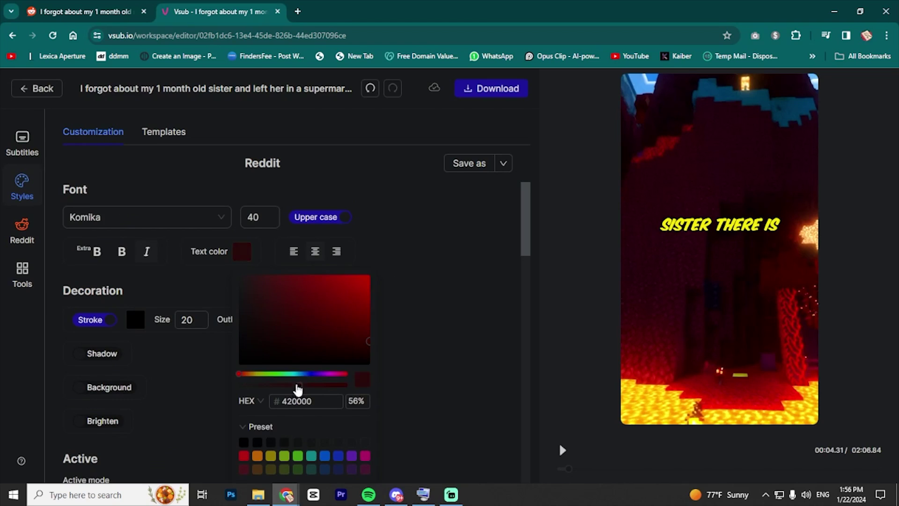
left_click(299, 373)
left_click_drag(356, 290, 428, 265)
left_click(428, 272)
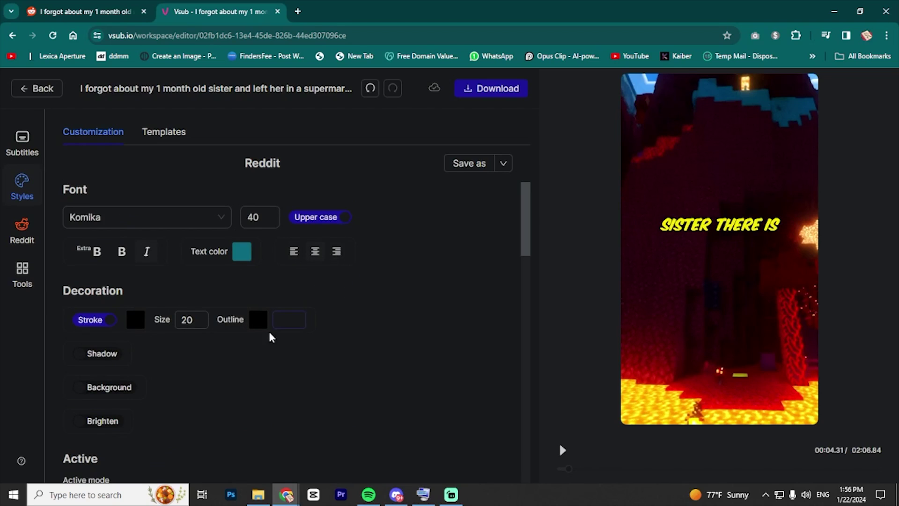
Step: Try a dark green stroke colour, then return the caption stroke to black
left_click(138, 326)
left_click_drag(193, 192, 167, 192)
left_click(264, 93)
left_click(268, 166)
mouse_move(268, 167)
left_mouse_down()
mouse_move(191, 207)
mouse_move(100, 183)
left_mouse_up()
left_click(401, 186)
Step: Enable caption Shadow, Background and Brighten, with a dark green word background colour
scroll(88, 301, "down", 1)
left_click(84, 301)
scroll(84, 291, "down", 1)
left_click(80, 277)
scroll(89, 328, "up", 2)
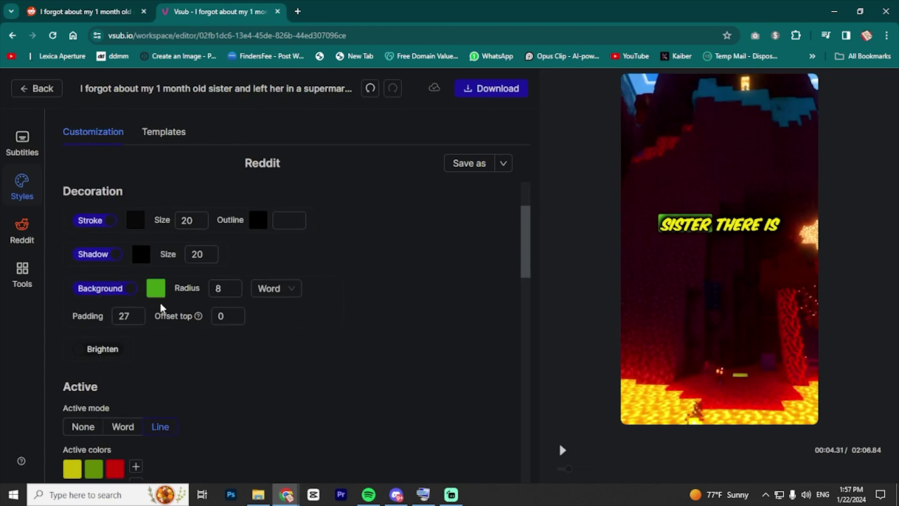
left_click(105, 385)
scroll(227, 395, "up", 2)
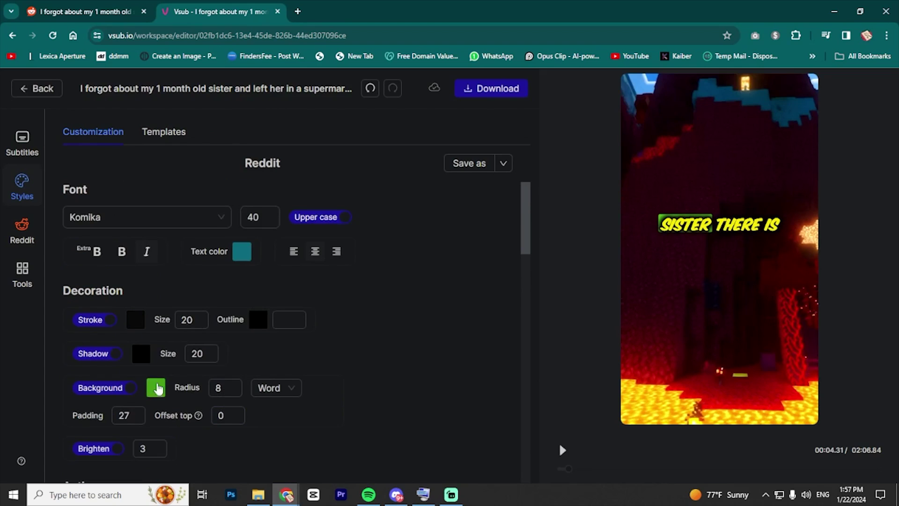
left_click(156, 387)
left_click_drag(222, 223, 226, 236)
left_click(422, 284)
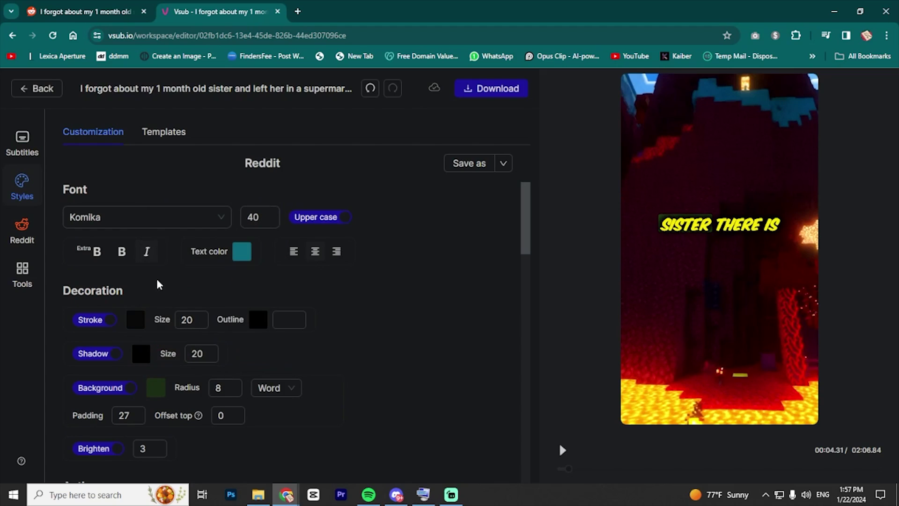
Step: Set Active mode to Word and add a fourth, cyan active word colour
scroll(377, 323, "down", 5)
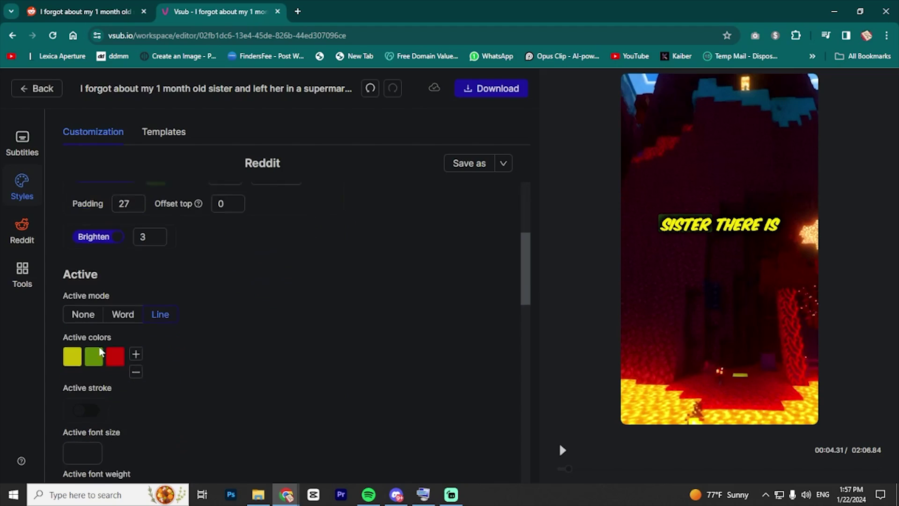
left_click(126, 305)
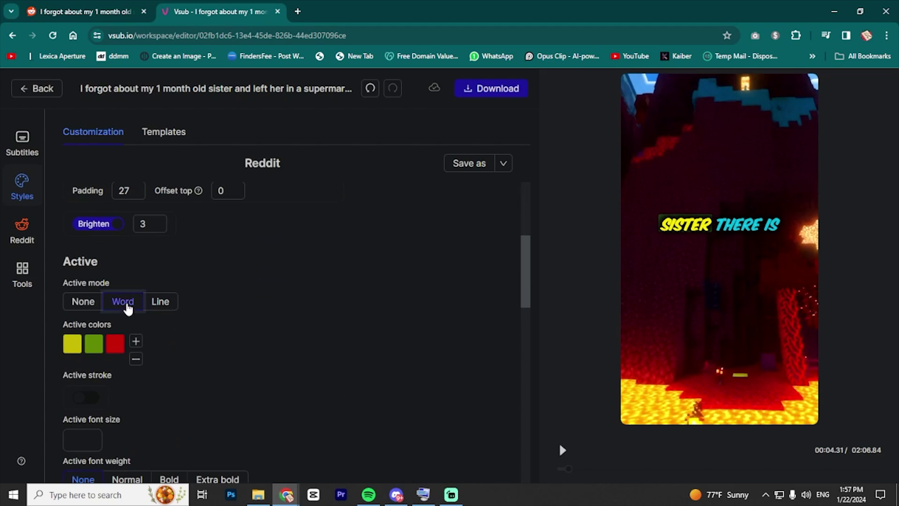
left_click(73, 344)
left_click(236, 329)
scroll(229, 349, "down", 2)
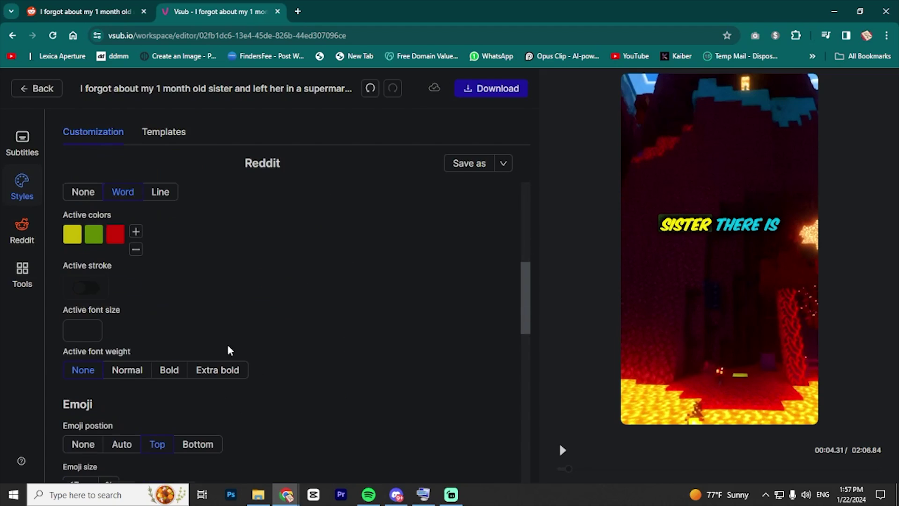
left_click(136, 229)
left_click(73, 253)
left_click(127, 375)
left_click(237, 307)
Step: Review the caption effect types, keeping Bounce as the effect
scroll(244, 306, "down", 1)
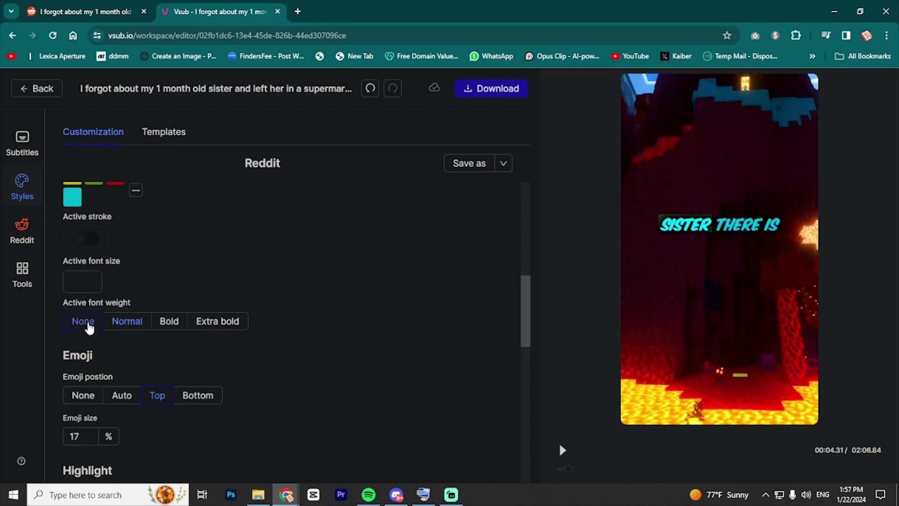
scroll(114, 343, "down", 2)
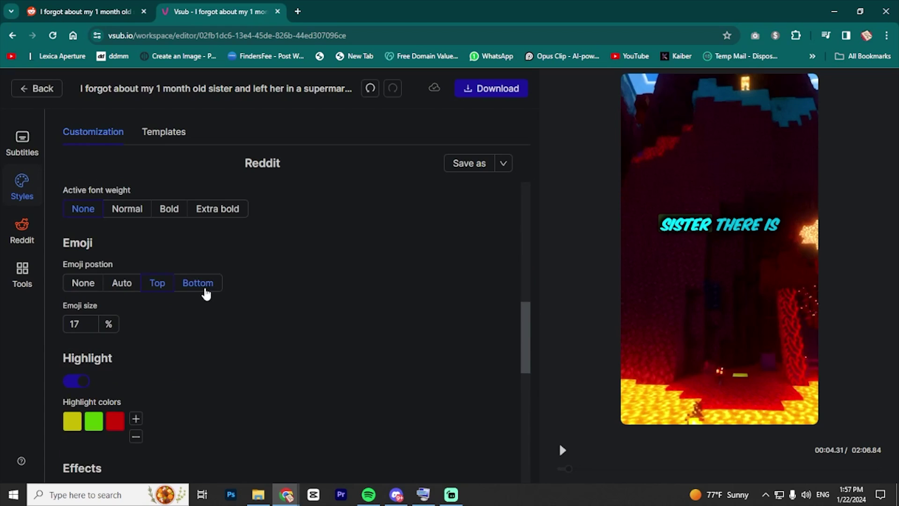
scroll(91, 284, "down", 1)
scroll(98, 268, "down", 4)
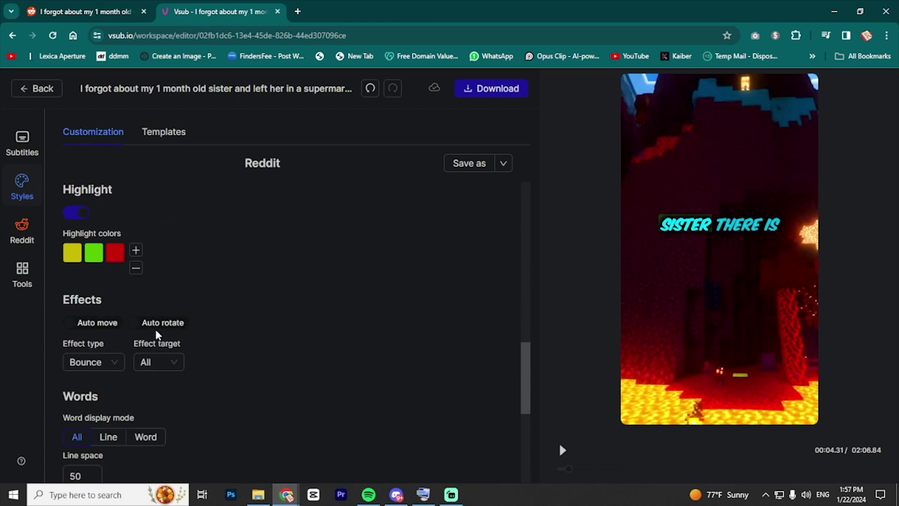
left_click(110, 254)
left_click(189, 295)
scroll(124, 315, "down", 3)
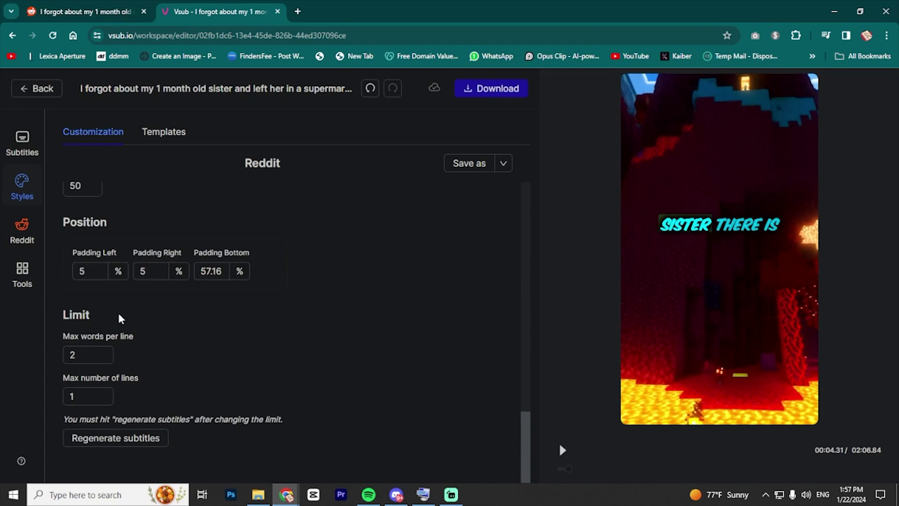
scroll(121, 319, "up", 8)
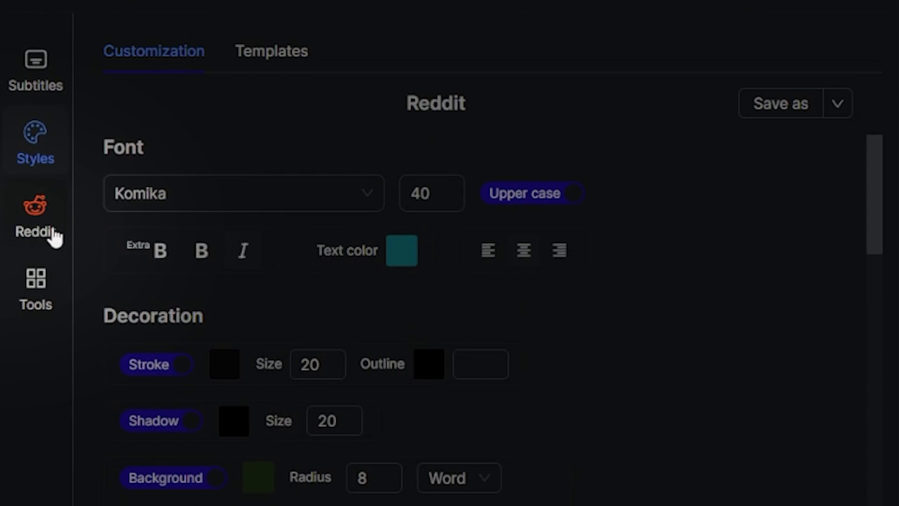
Step: Choose Joanna, Female, US English as the story's narration voice and adjust its speed setting
left_click(35, 220)
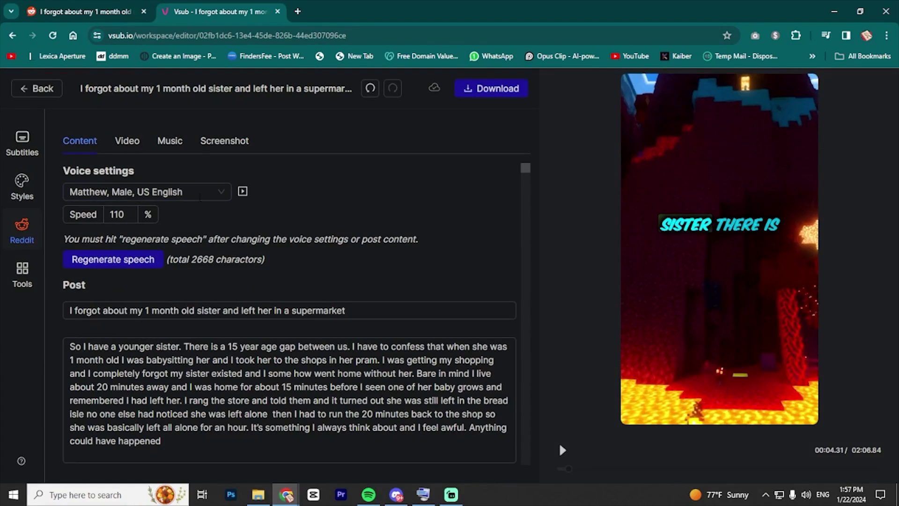
left_click(204, 194)
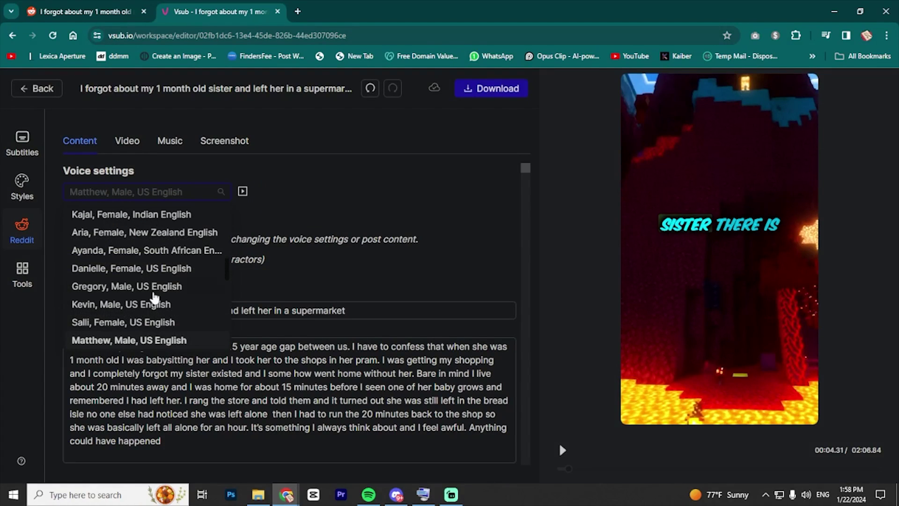
scroll(135, 305, "down", 1)
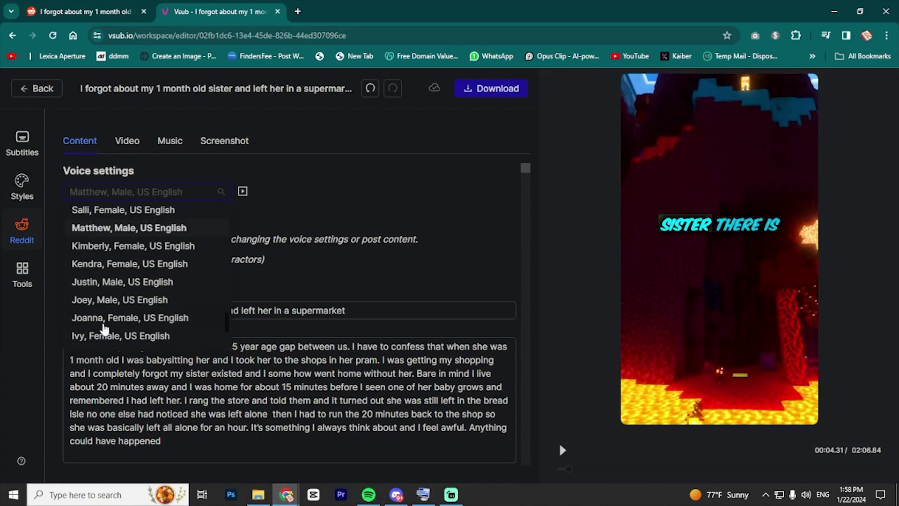
left_click(107, 321)
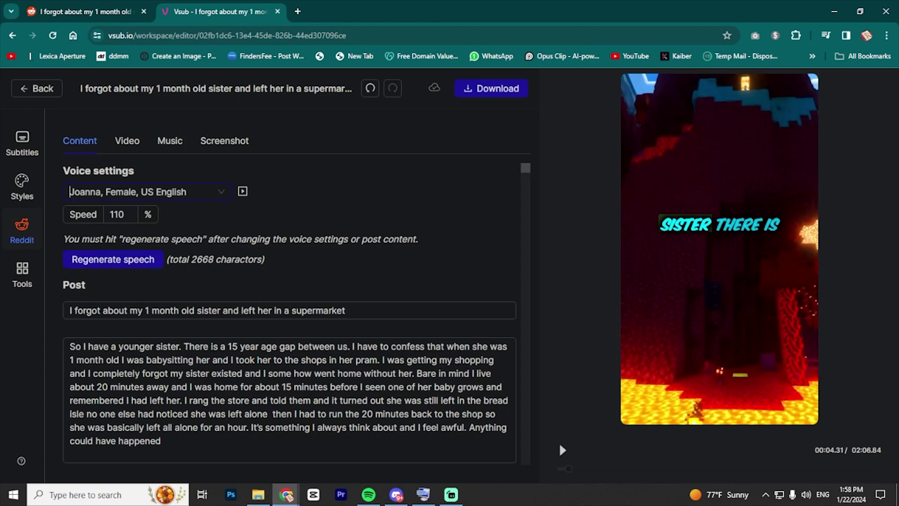
double_click(185, 240)
left_click_drag(289, 240, 401, 239)
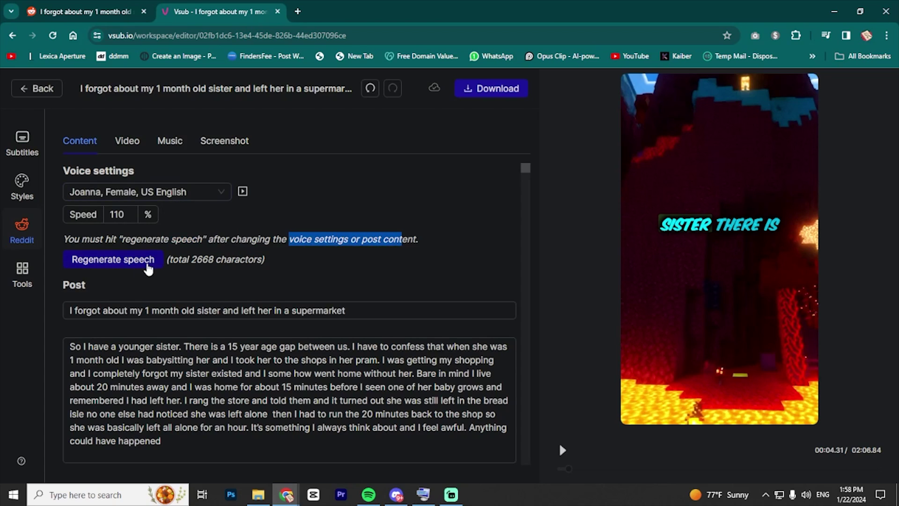
scroll(123, 298, "down", 1)
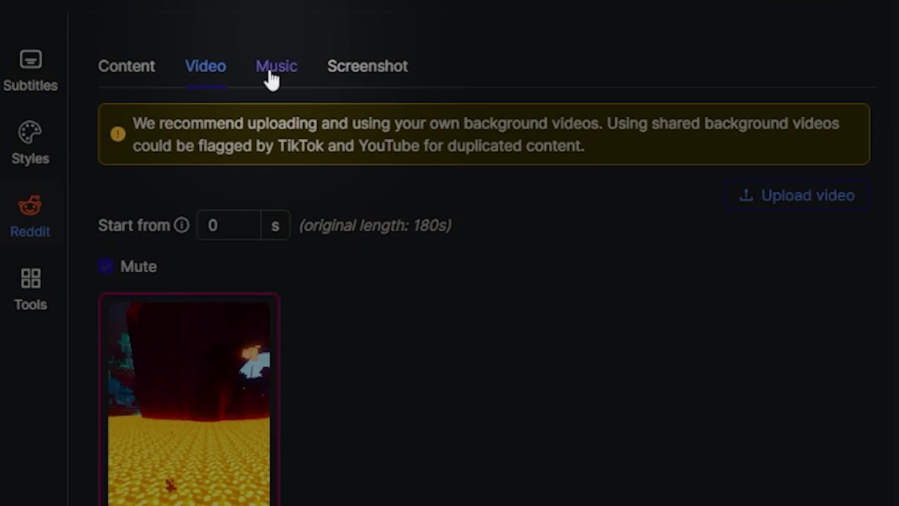
Step: Bring up the post-card Screenshot settings and check the Title, Subreddit and Username fields
left_click(167, 147)
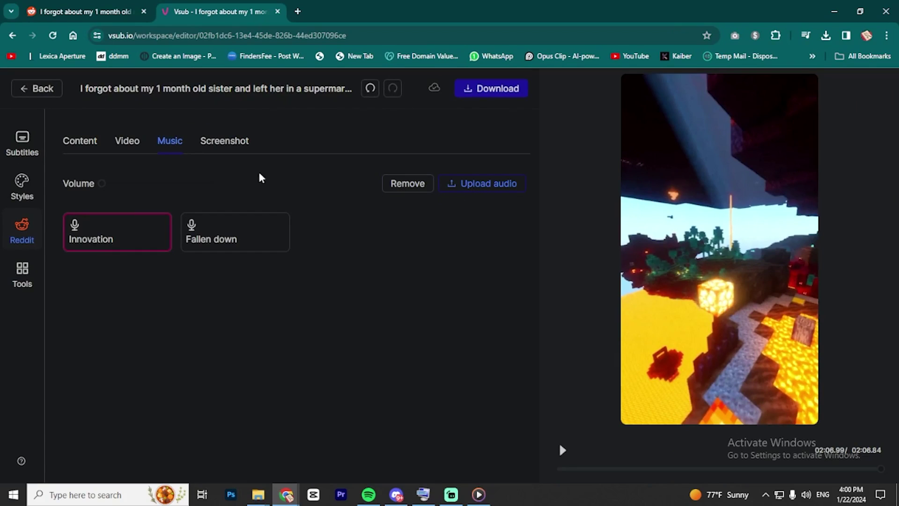
left_click(233, 152)
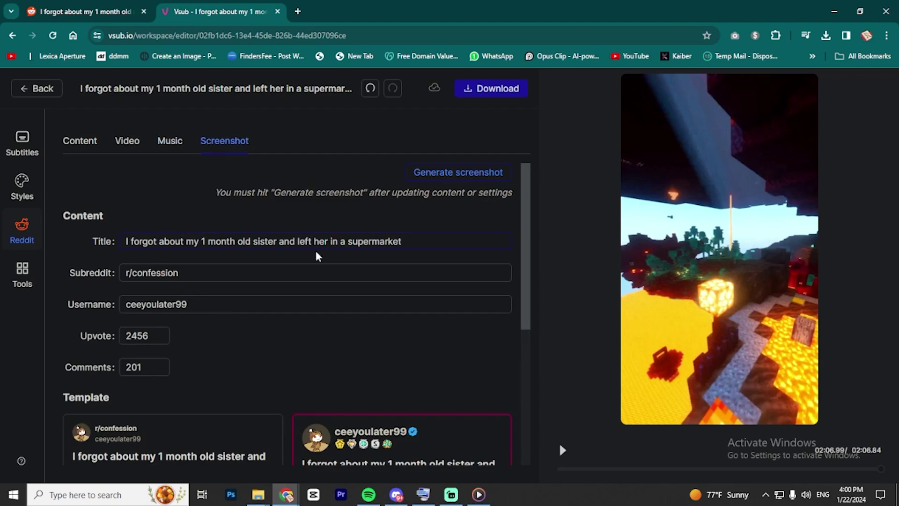
double_click(174, 241)
left_click(269, 241)
left_click(192, 272)
left_click(221, 305)
scroll(276, 338, "down", 1)
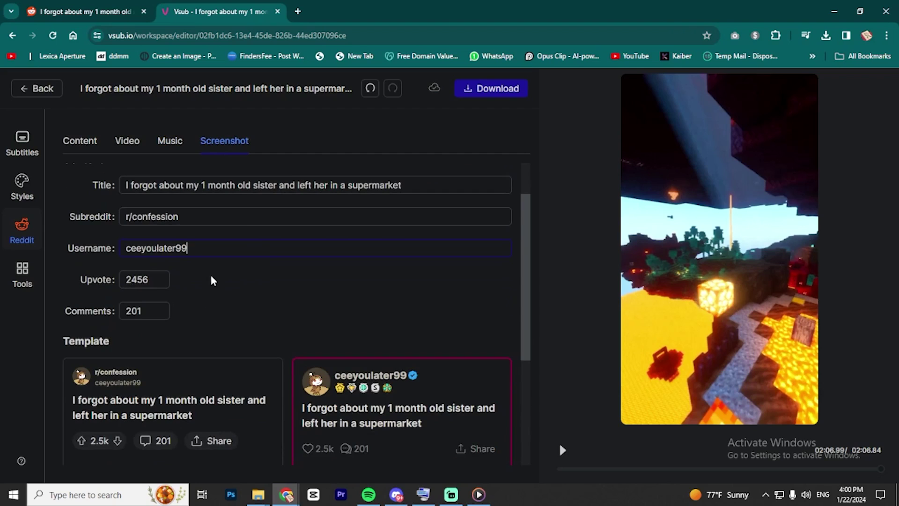
Step: Check the username and 2456 upvote count, then keep the verified-user card template
double_click(183, 248)
left_click(188, 248)
scroll(258, 314, "down", 1)
left_click(147, 226)
double_click(152, 224)
left_click(159, 255)
scroll(208, 281, "down", 2)
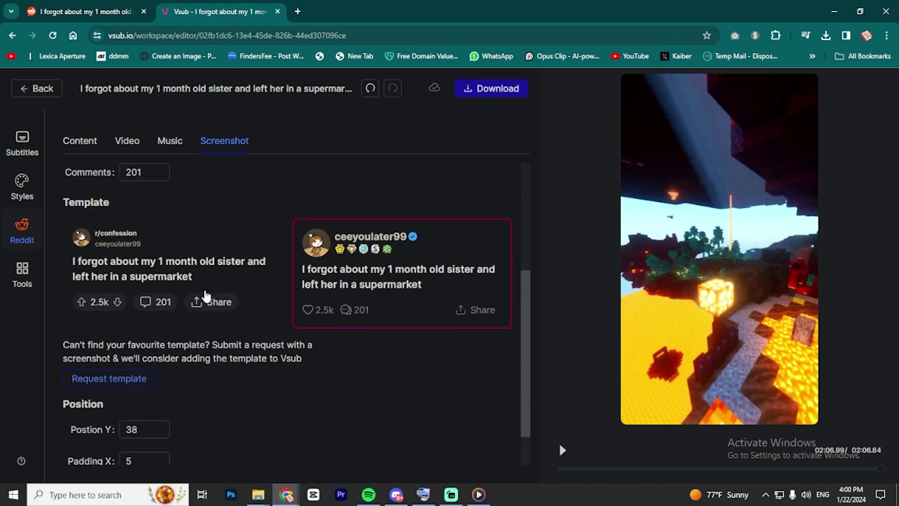
left_click(229, 249)
left_click(335, 296)
scroll(328, 309, "down", 1)
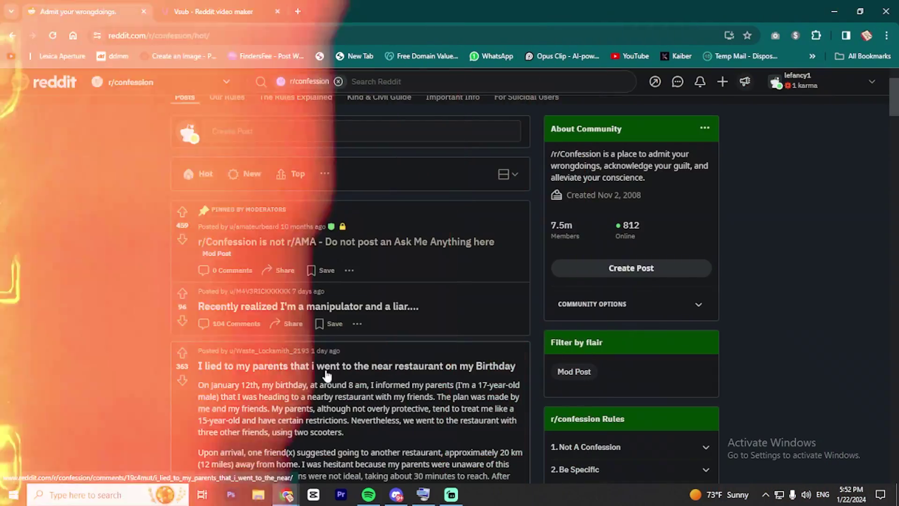
Step: Sort r/confession by Top, All Time, open the stolen-water post, and select its URL
scroll(336, 318, "down", 2)
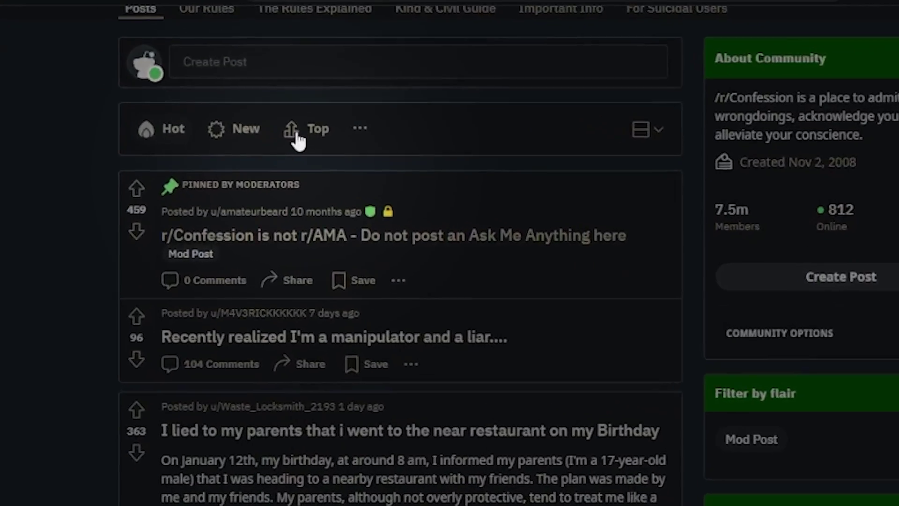
left_click(291, 174)
scroll(368, 355, "down", 3)
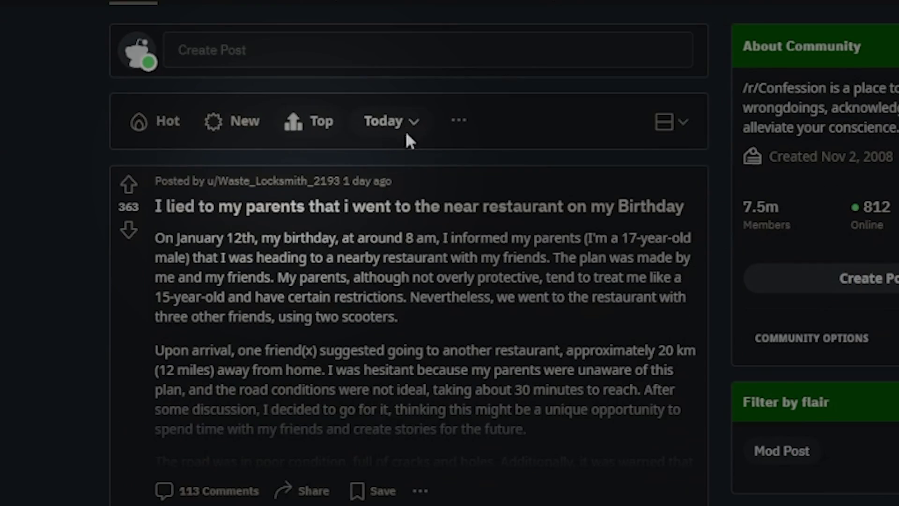
left_click(393, 123)
left_click(712, 155)
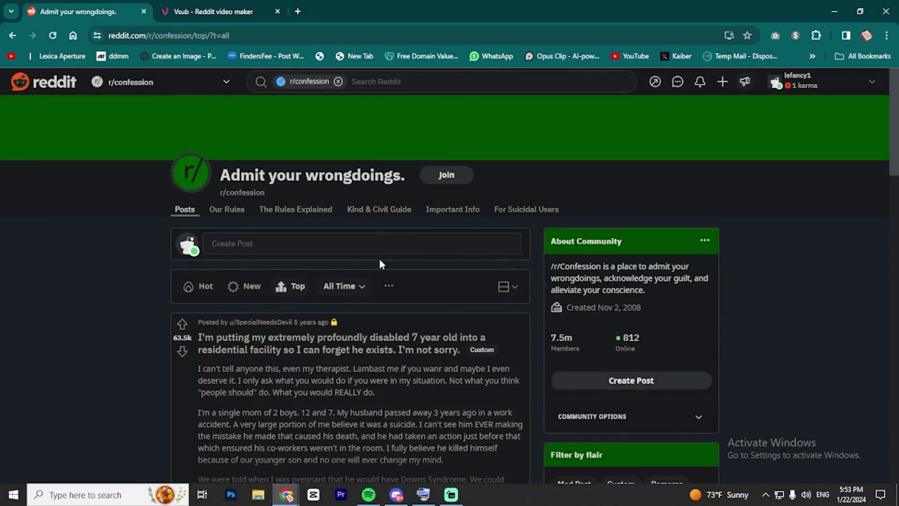
scroll(379, 263, "down", 15)
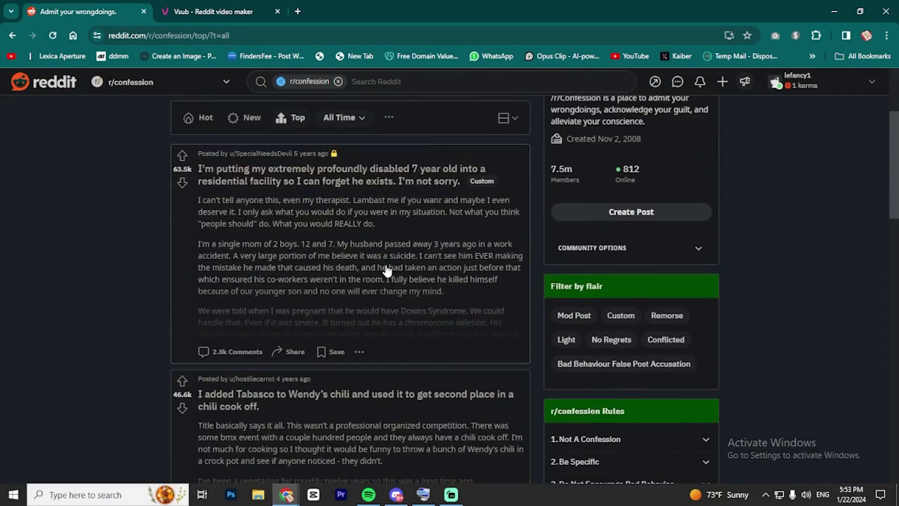
scroll(330, 267, "down", 10)
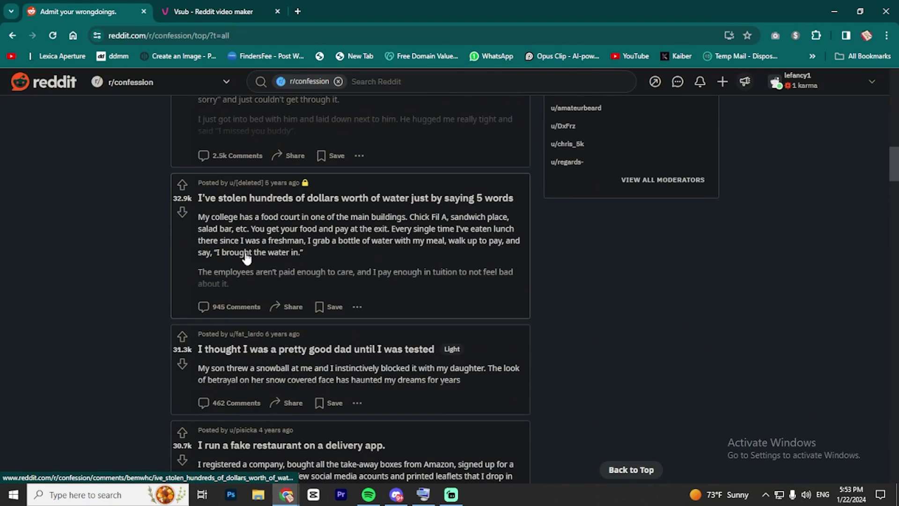
left_click(402, 265)
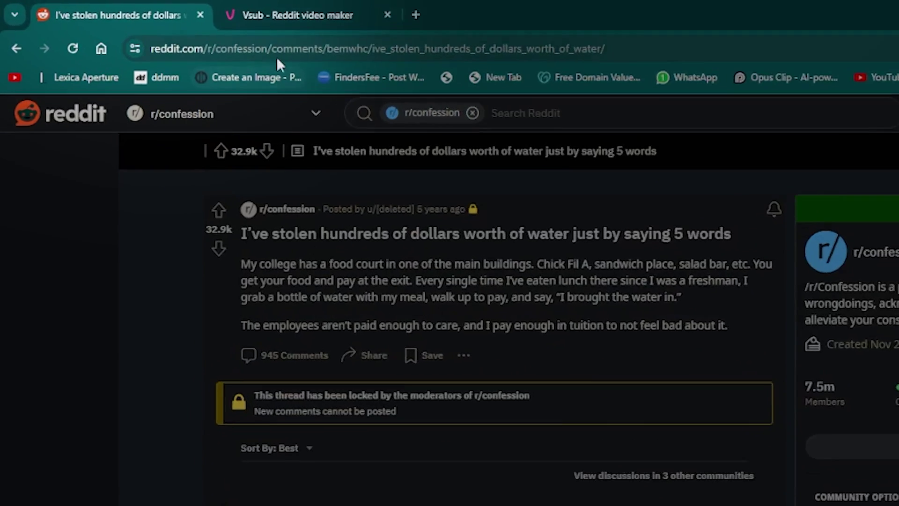
left_click(207, 38)
Step: Back in Vsub, create a new Reddit file from the stolen-water post link and generate it with Apply magic
left_click(309, 17)
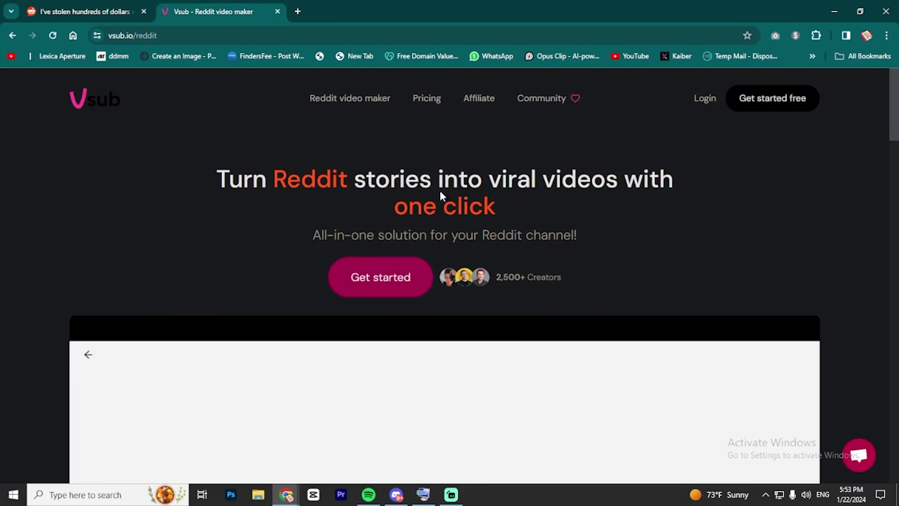
left_click(381, 276)
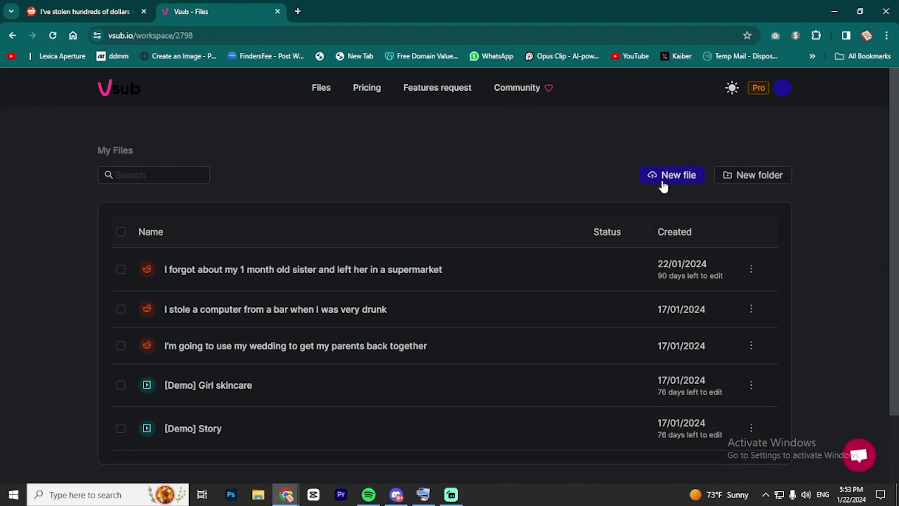
left_click(663, 185)
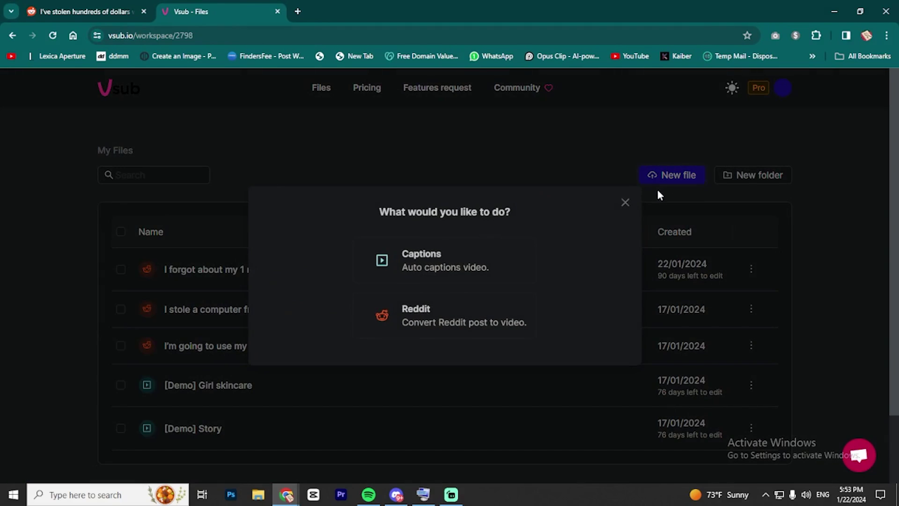
left_click(430, 326)
left_click(445, 340)
key("ctrl+v")
left_click(507, 250)
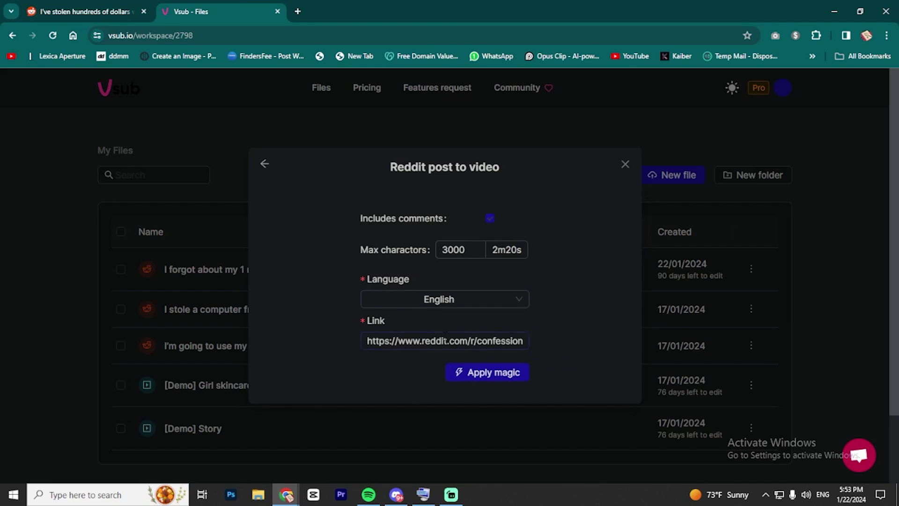
left_click(496, 380)
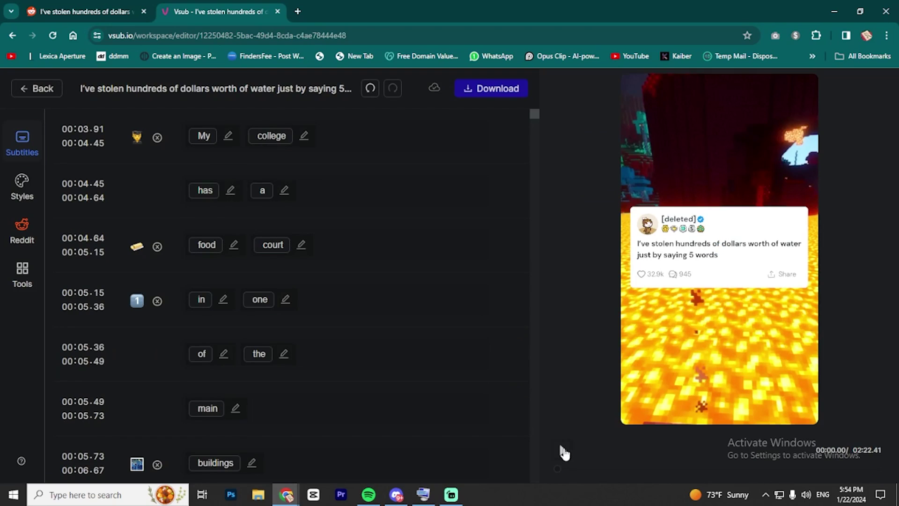
Step: Change the caption text colour from cyan to yellow-green D9FF00 in Styles
left_click(564, 452)
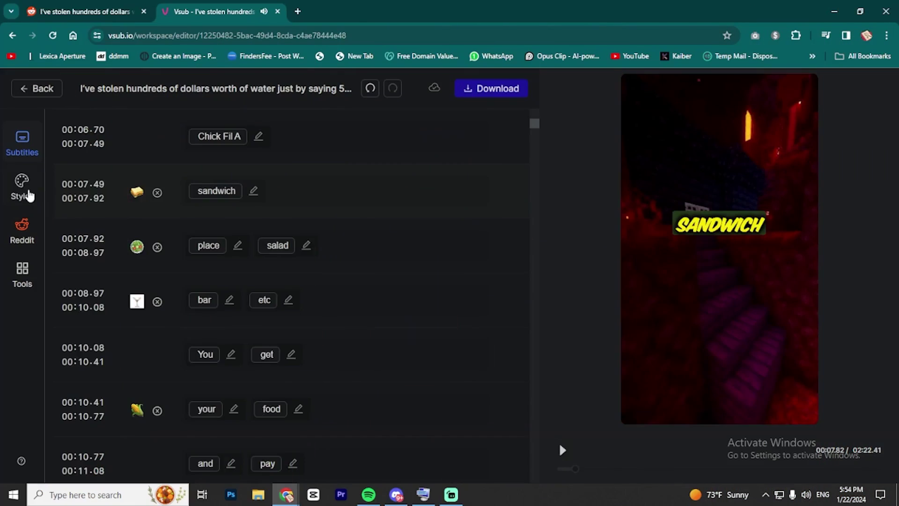
left_click(22, 185)
left_click(239, 261)
left_click_drag(310, 378, 257, 376)
key("Escape")
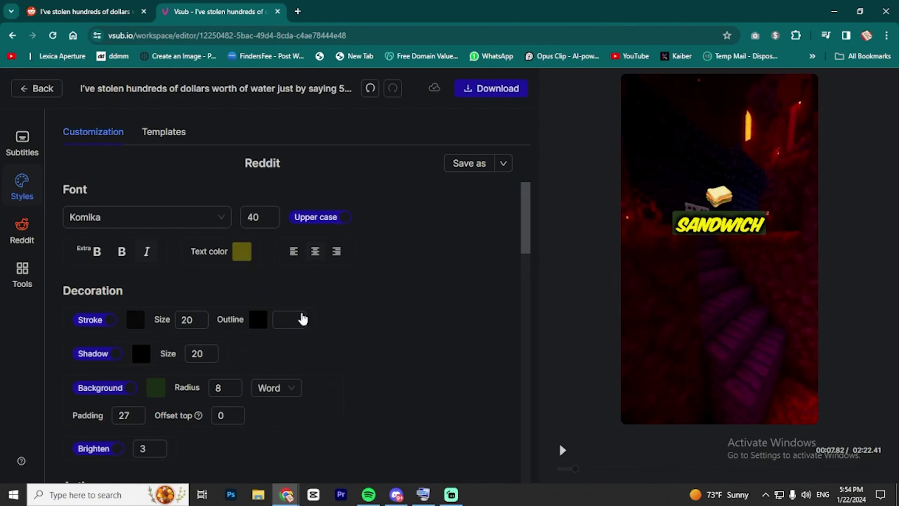
Step: Switch off the green background box behind the caption words
left_click(565, 450)
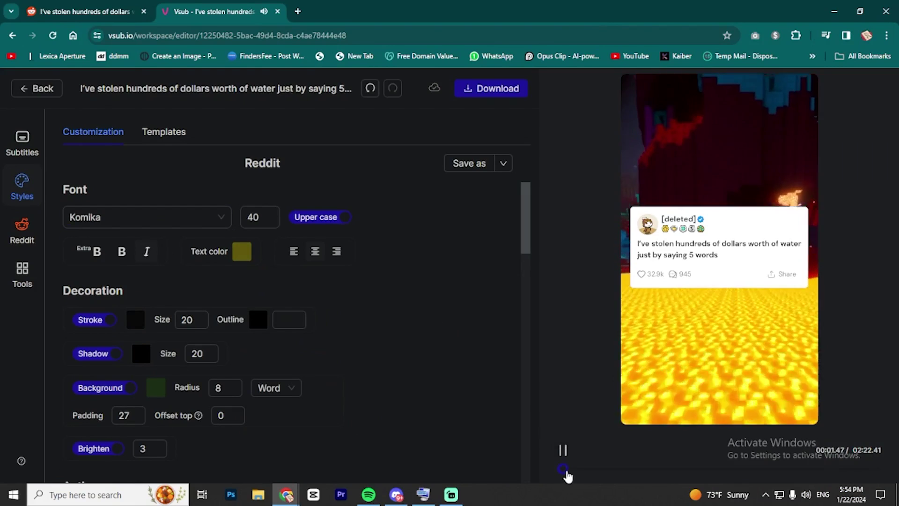
left_click(562, 450)
scroll(457, 351, "down", 3)
scroll(150, 277, "up", 1)
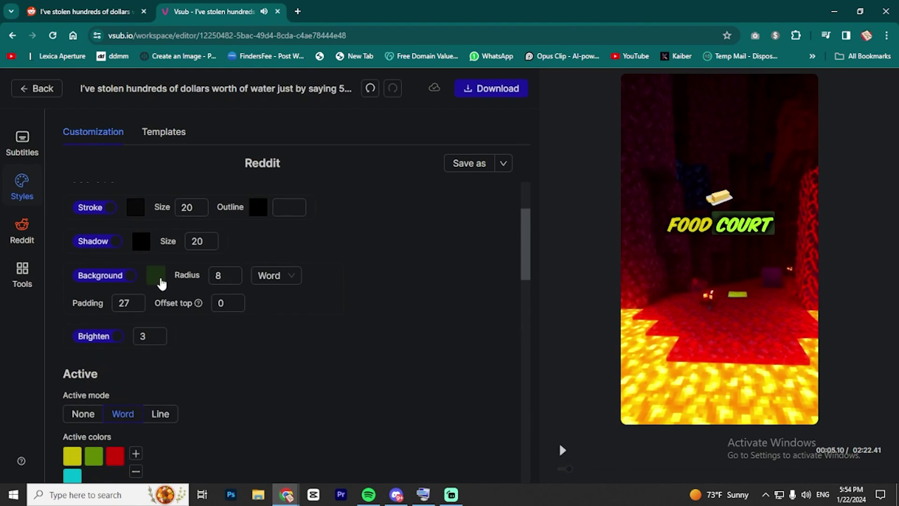
left_click(156, 275)
mouse_move(186, 402)
left_mouse_down()
mouse_move(253, 401)
mouse_move(190, 402)
left_mouse_up()
left_click(131, 276)
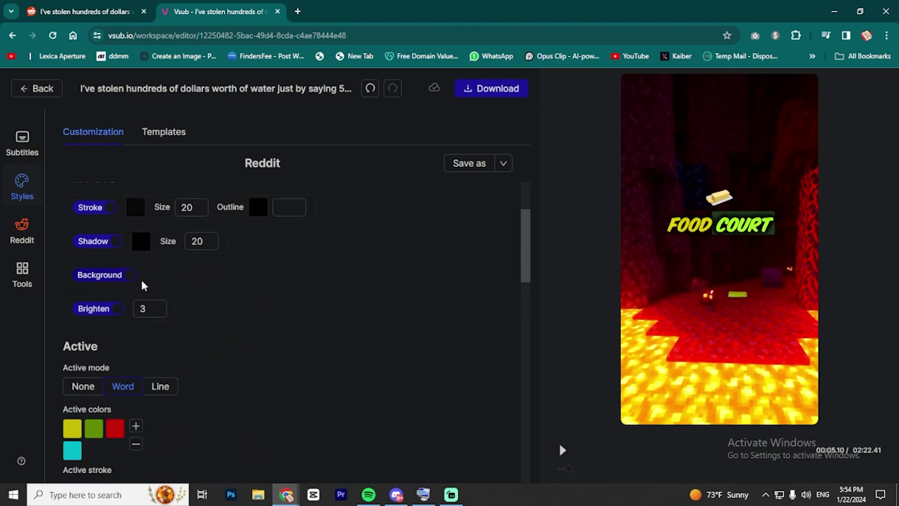
Step: Set active-word highlighting to None and bring up the timed subtitle word list
scroll(239, 350, "up", 1)
scroll(211, 360, "down", 4)
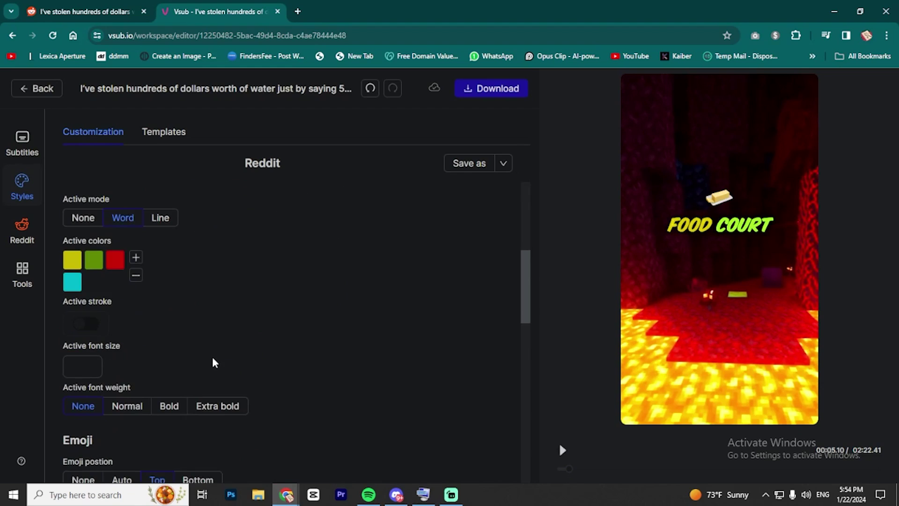
left_click(86, 220)
scroll(244, 295, "down", 8)
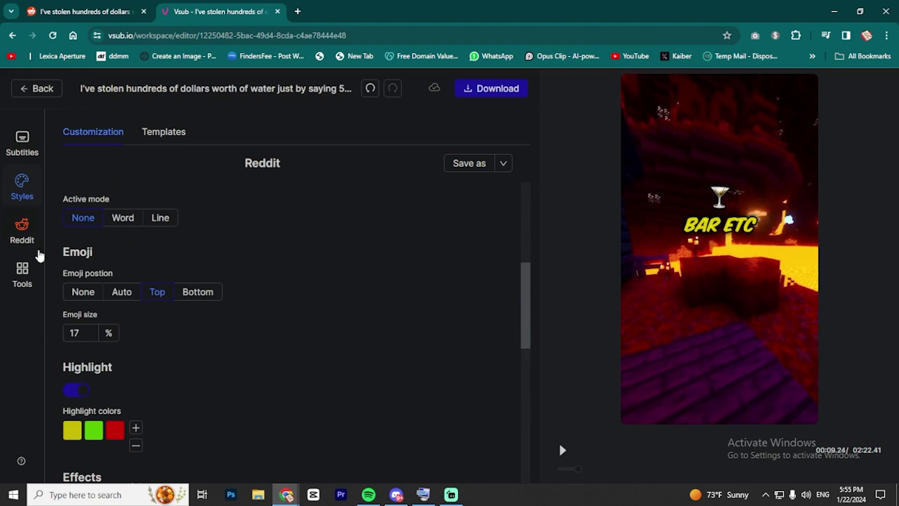
left_click(26, 237)
left_click(21, 147)
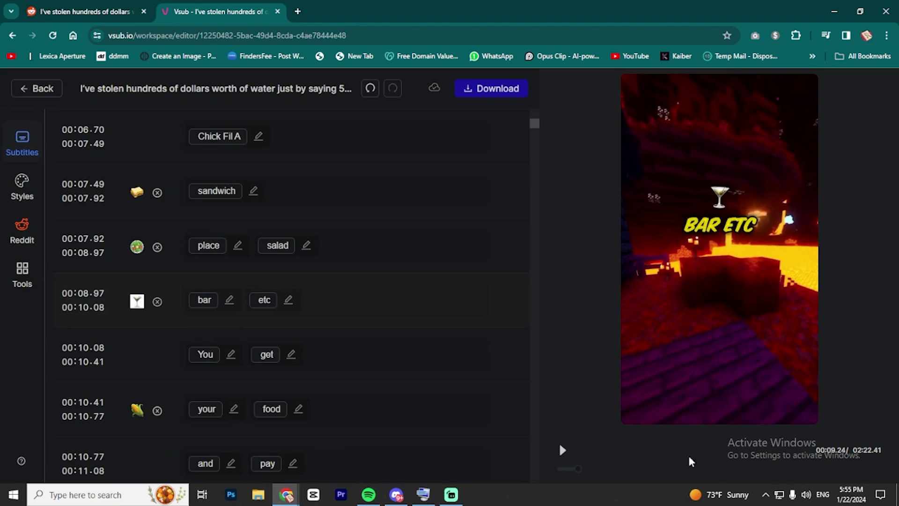
Step: Preview the story once more, then render it into a 2:22 export
left_click(563, 451)
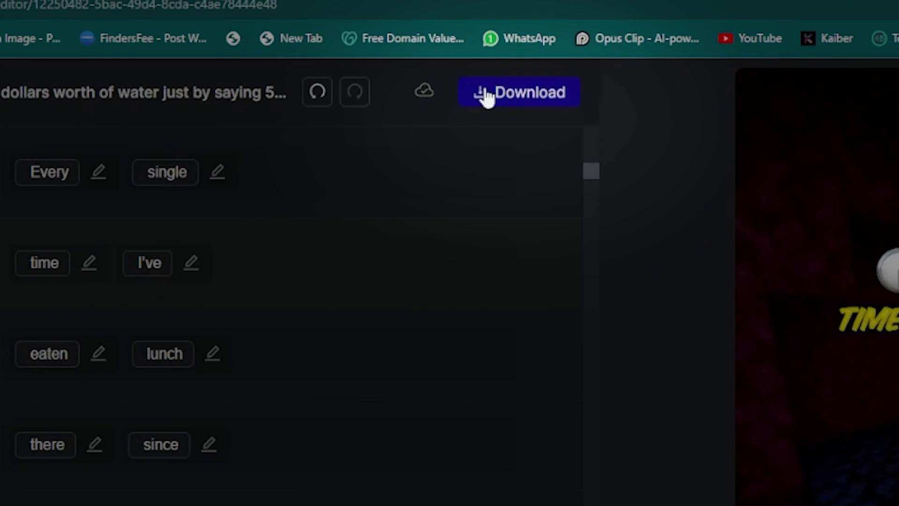
left_click(486, 92)
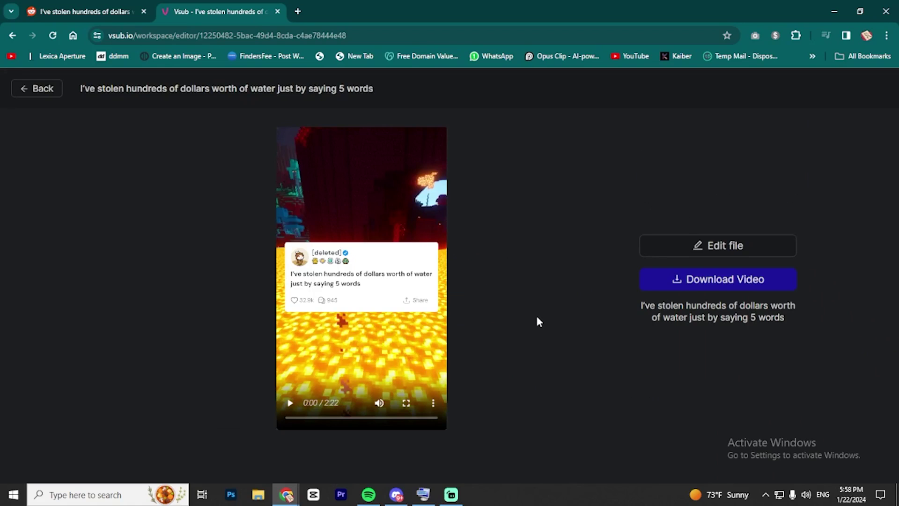
Step: Play the rendered 2:22 stealing-water video and download it to the computer
left_click(290, 403)
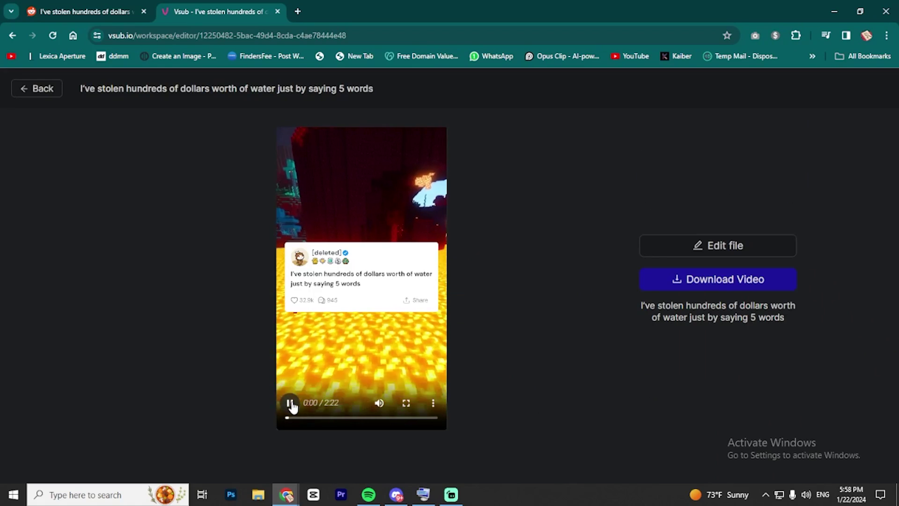
left_click(744, 286)
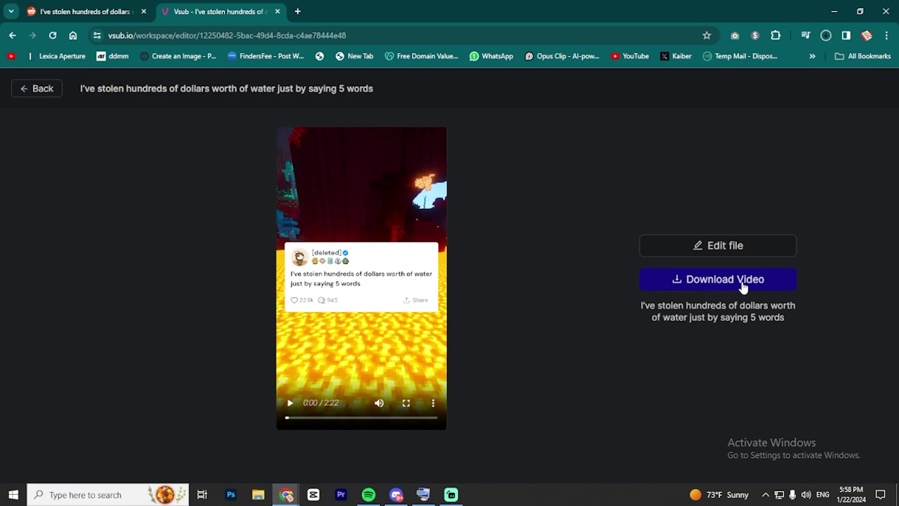